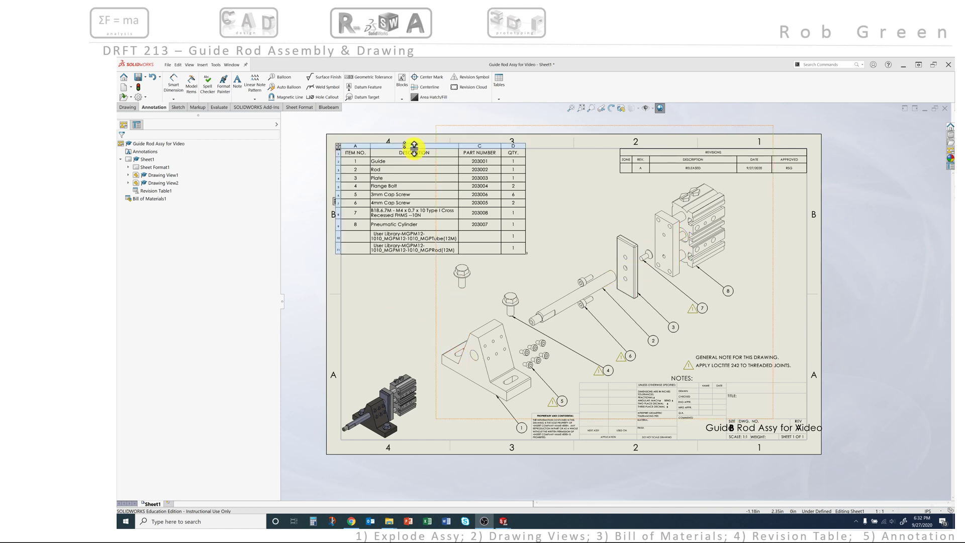
- Switch to the Guide Rod Assy window and show its configurations with their exploded views
click(233, 64)
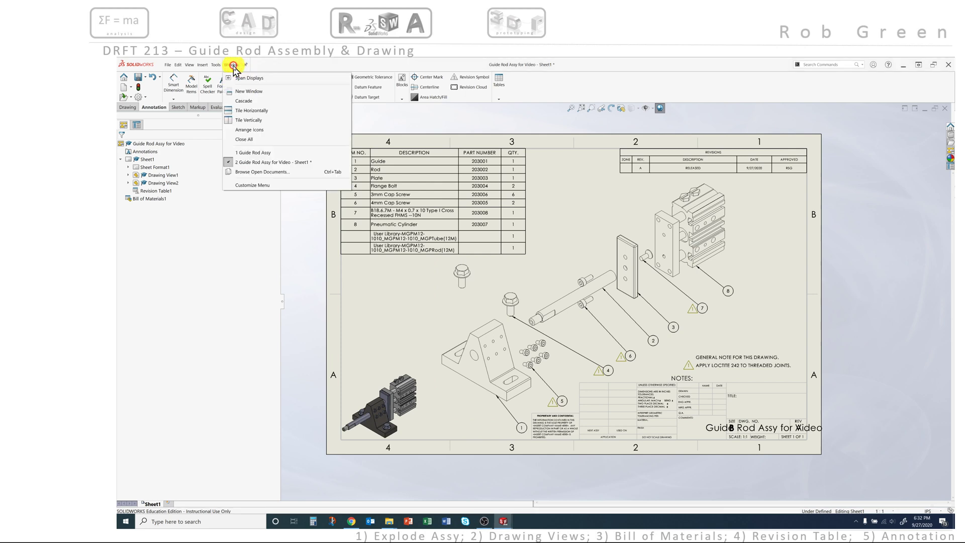
mouse_move(276, 156)
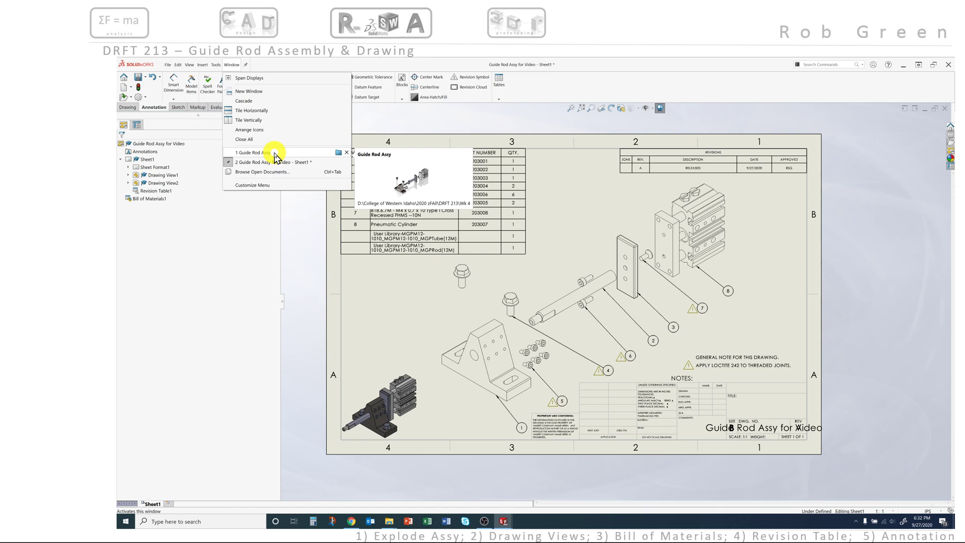
click(275, 154)
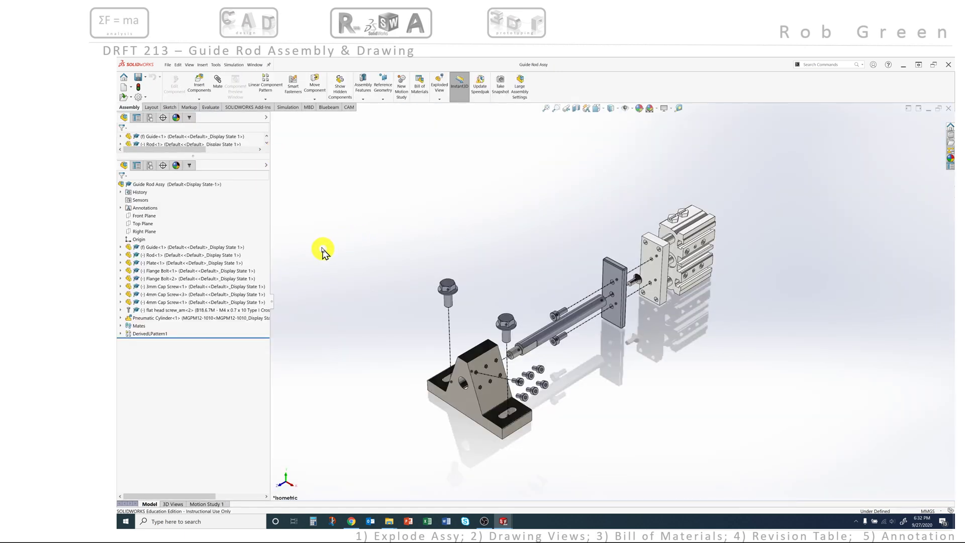
click(151, 119)
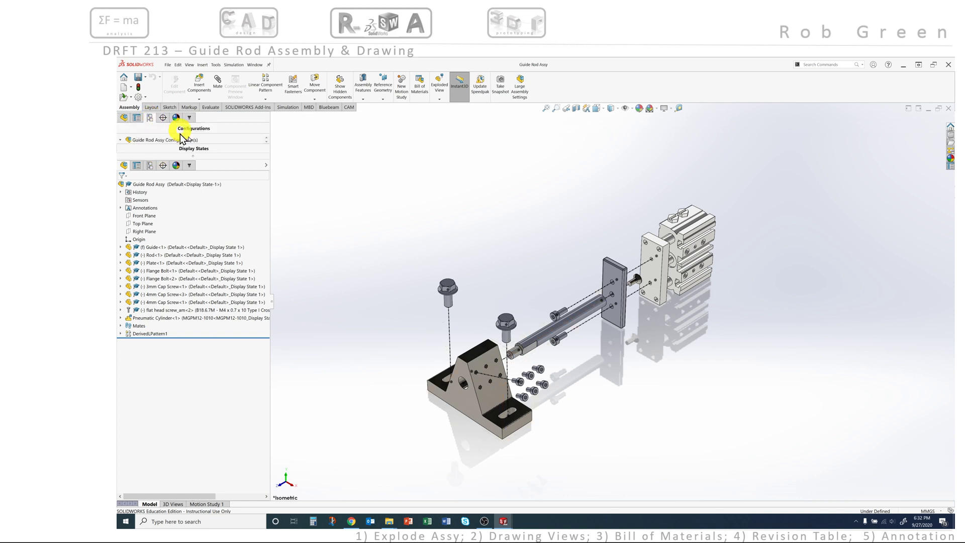
drag(243, 156, 243, 355)
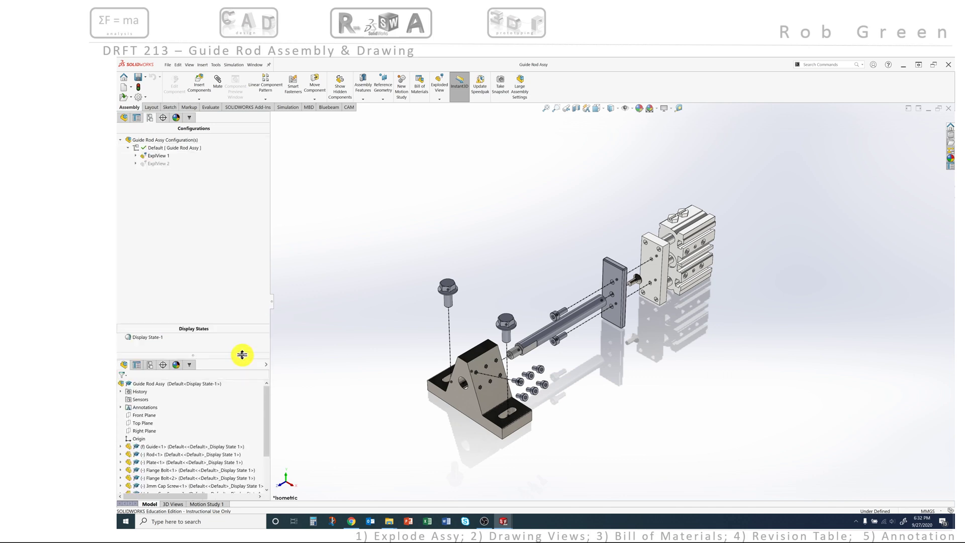
- Collapse ExplView 1 of the Default configuration and explode the assembly with ExplView 2
right_click(157, 155)
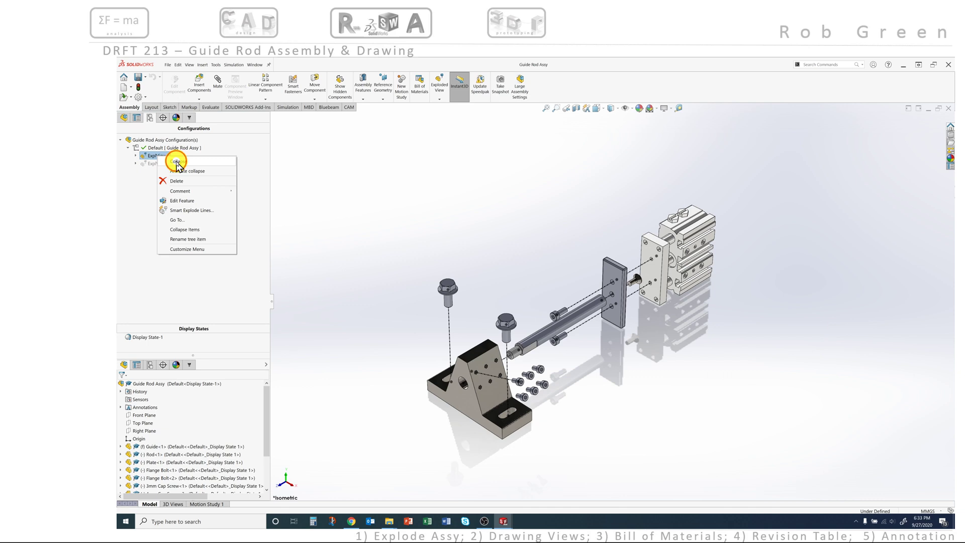
click(176, 161)
right_click(158, 163)
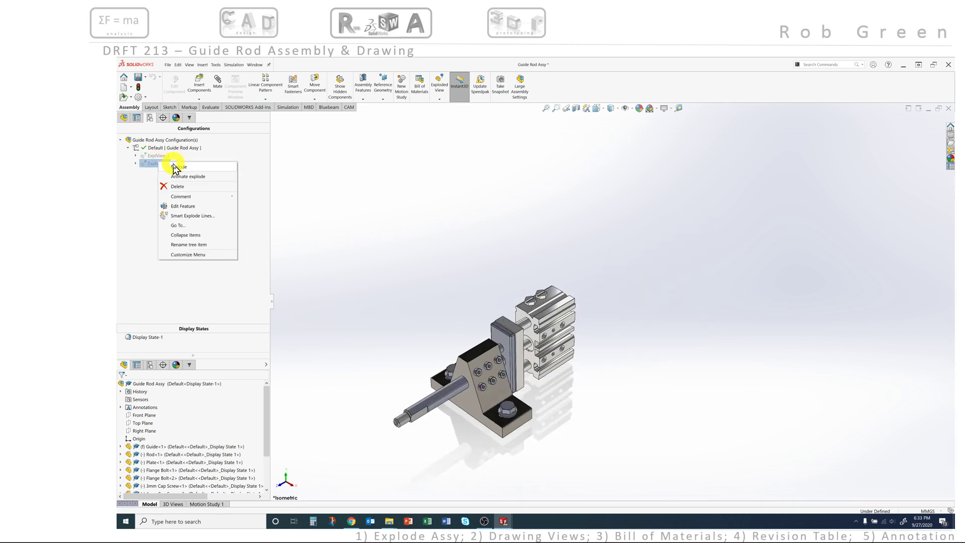
click(176, 166)
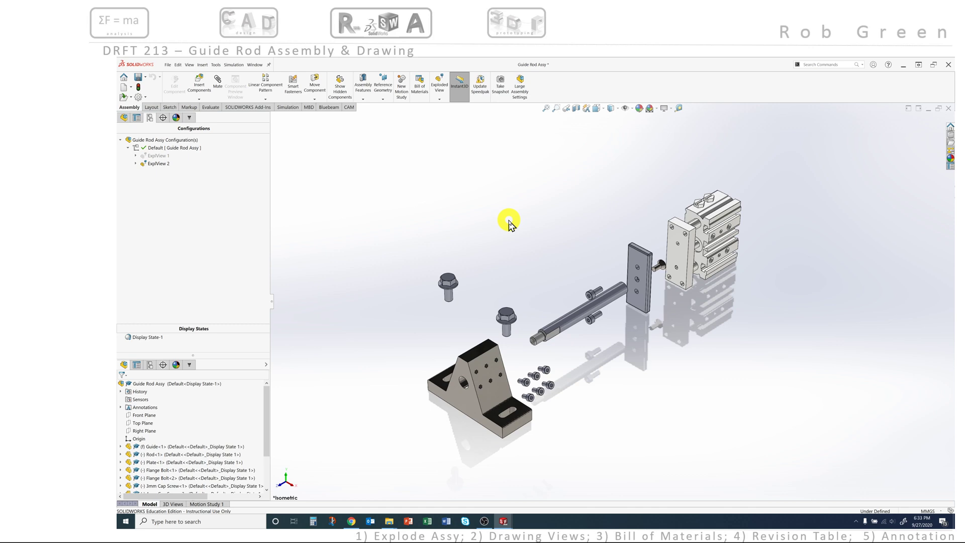
- Start Smart Explode Lines to generate route lines for all components in the exploded view
key(space)
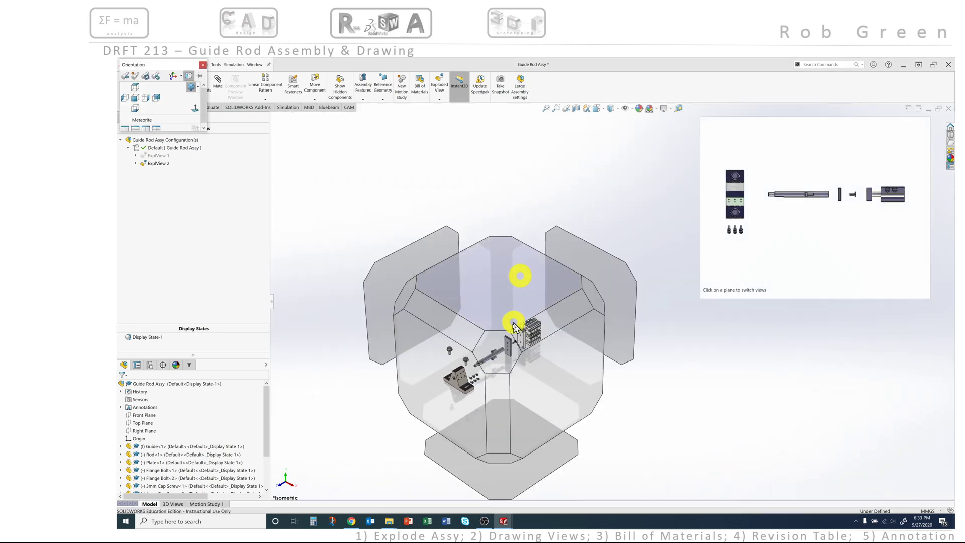
click(494, 349)
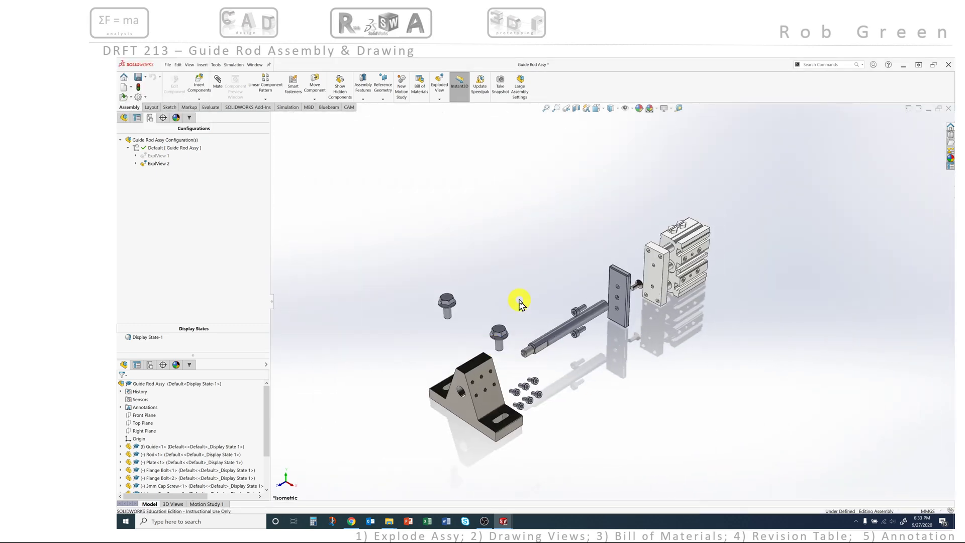
scroll(541, 371, down, 2)
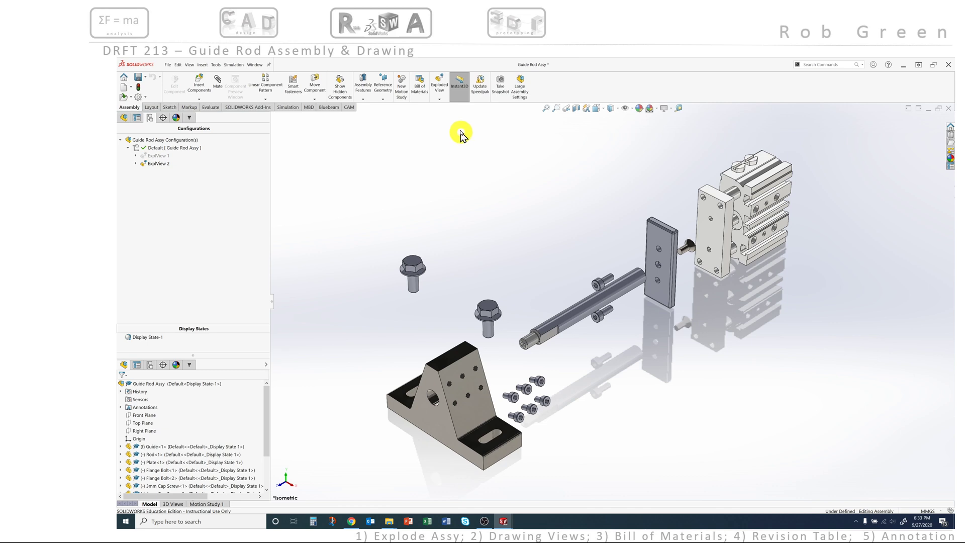
click(440, 99)
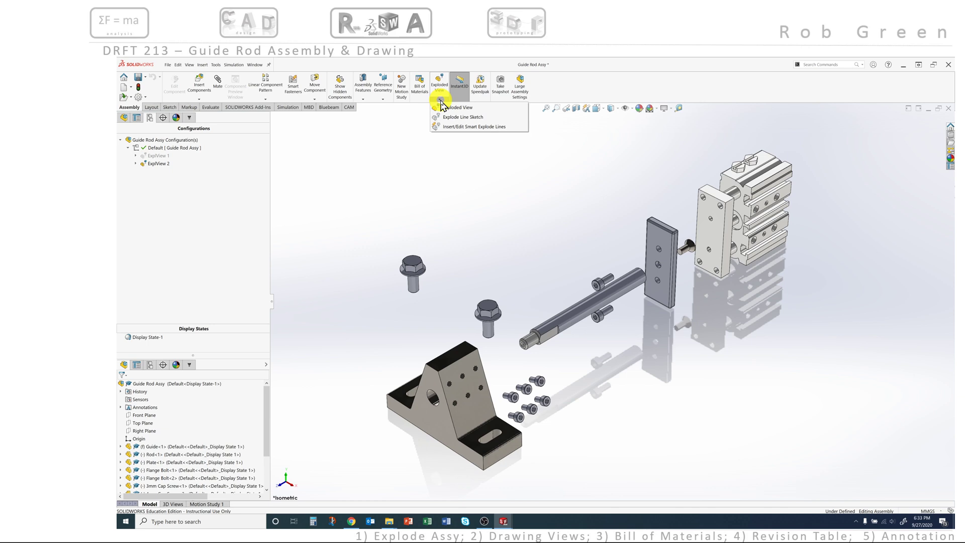
click(492, 127)
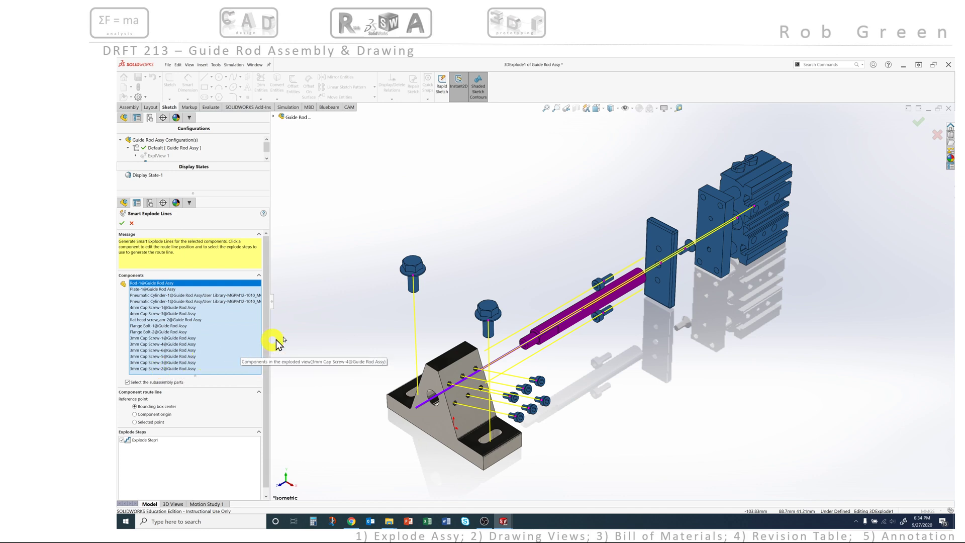
- Remove every 3mm cap screw except 3mm Cap Screw-2 from the components that get smart explode lines
mouse_move(526, 291)
middle_down()
mouse_move(508, 242)
mouse_move(497, 252)
mouse_move(532, 275)
mouse_move(515, 265)
mouse_move(487, 209)
mouse_move(525, 275)
middle_up()
scroll(495, 378, down, 5)
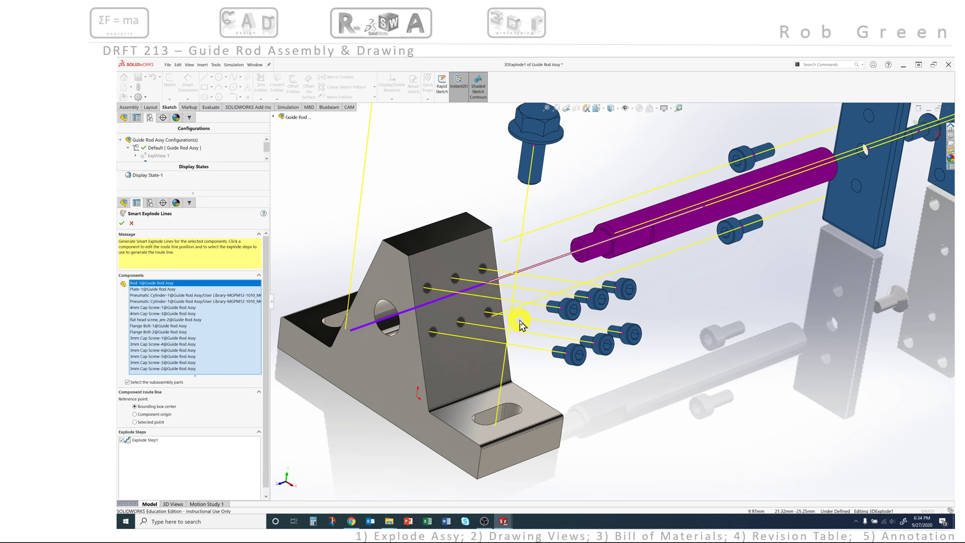
click(159, 368)
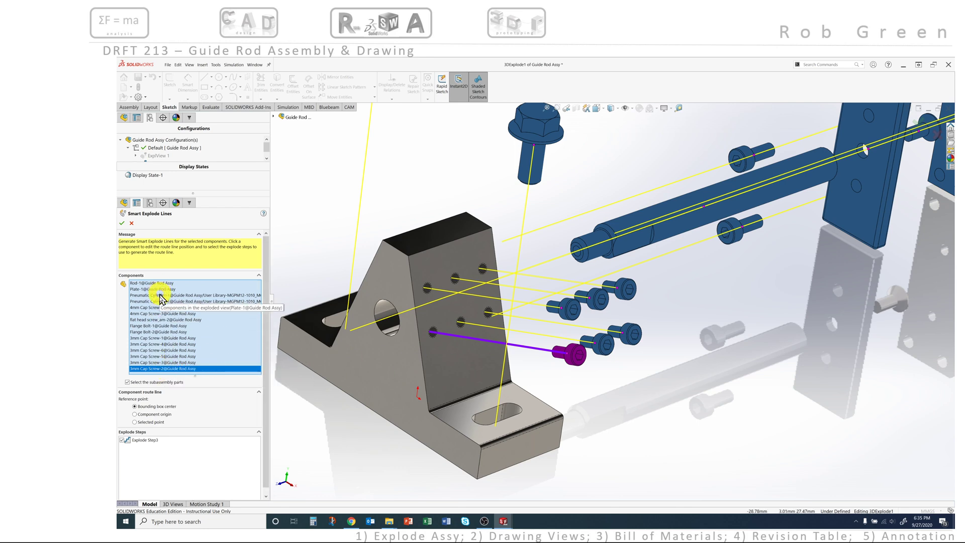
click(166, 363)
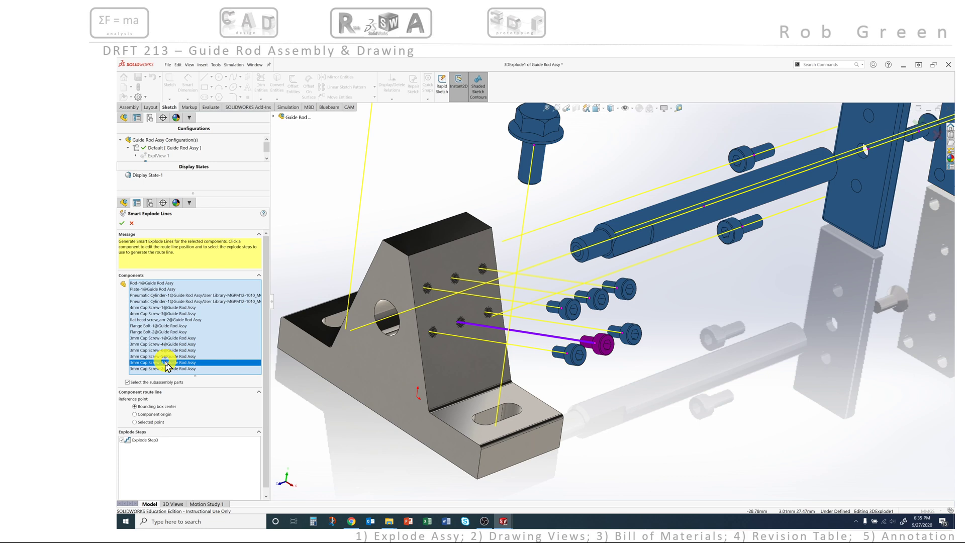
key(Delete)
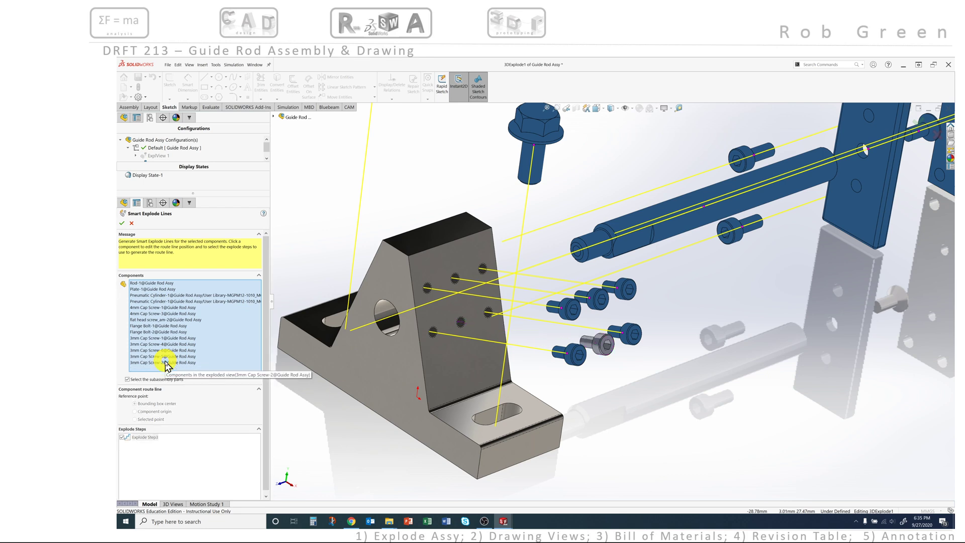
click(166, 352)
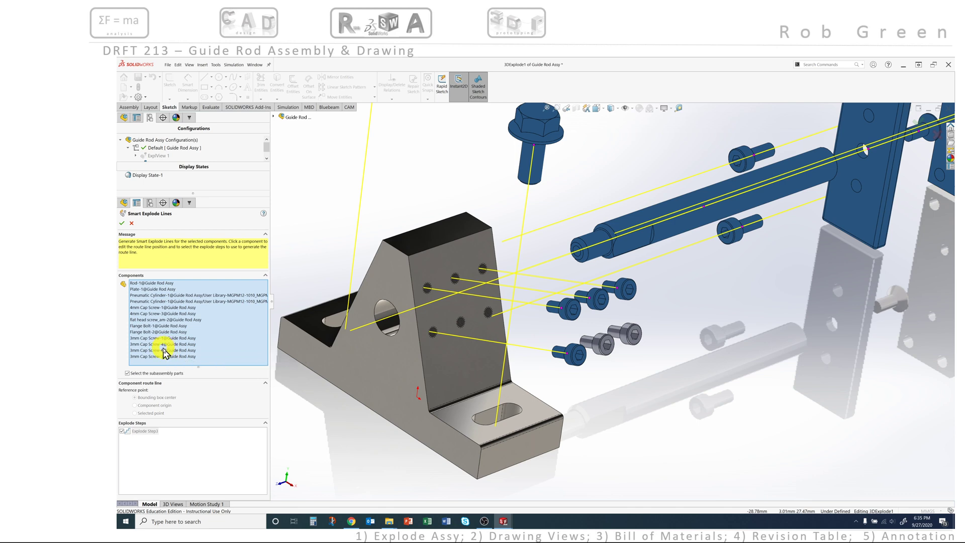
click(164, 350)
key(Delete)
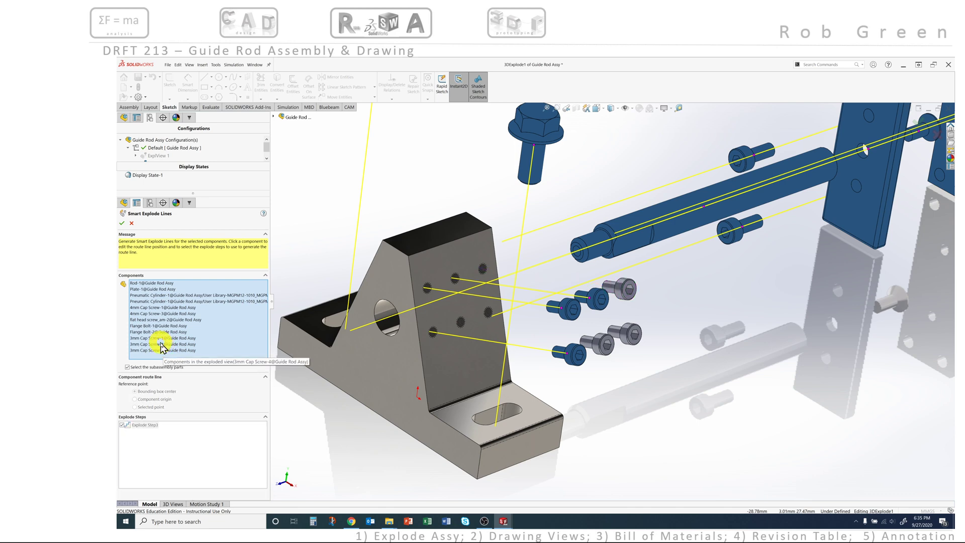
click(161, 344)
key(Delete)
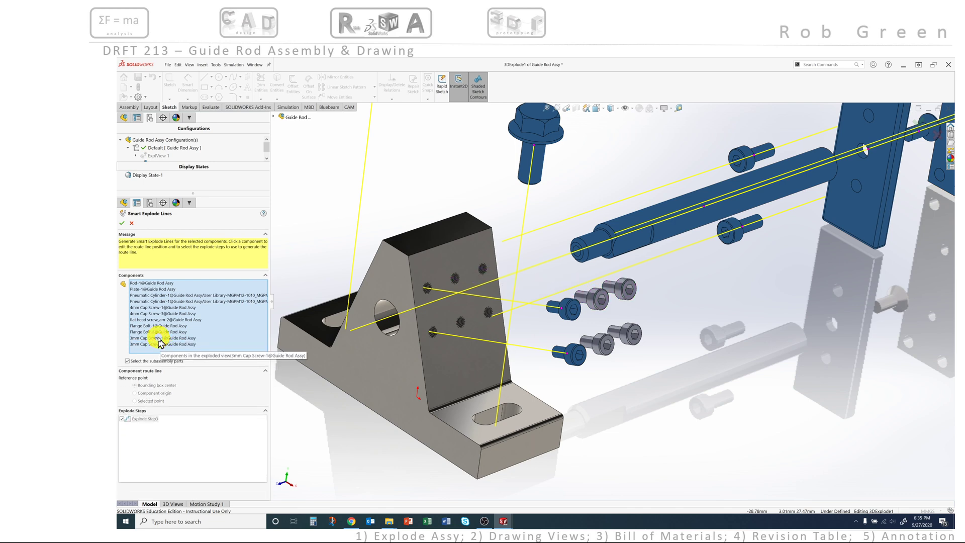
click(159, 338)
key(Delete)
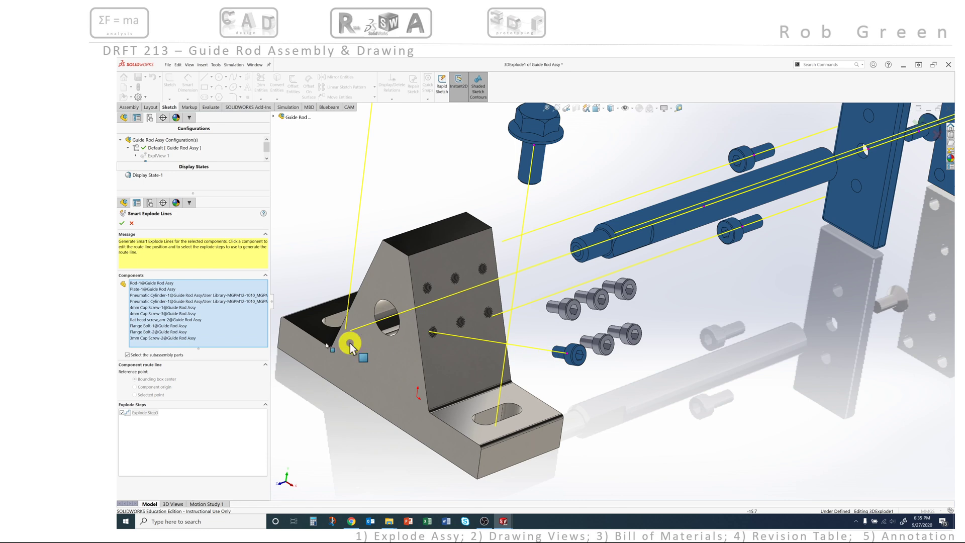
- Remove 3mm Cap Screw-2 from the smart explode lines and add it back by picking it in the model
click(176, 339)
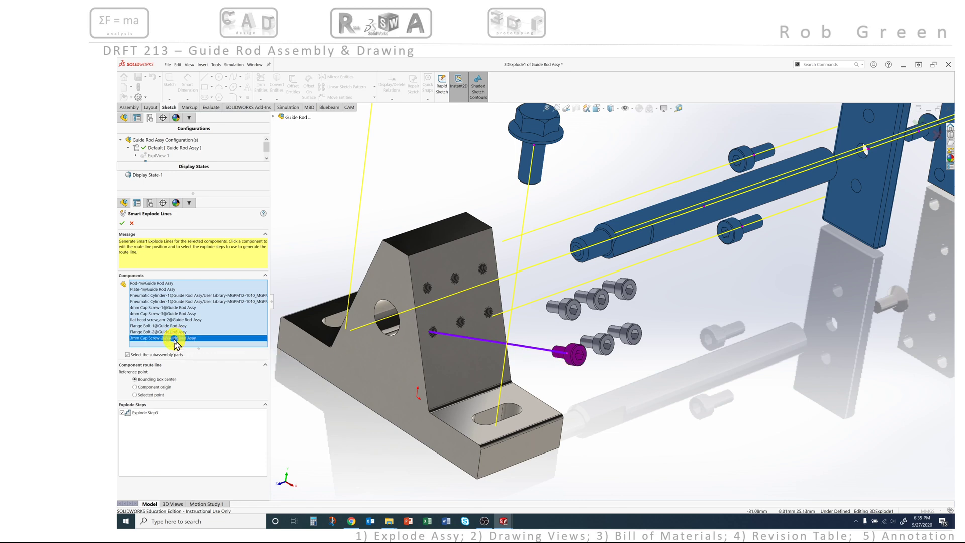
key(Delete)
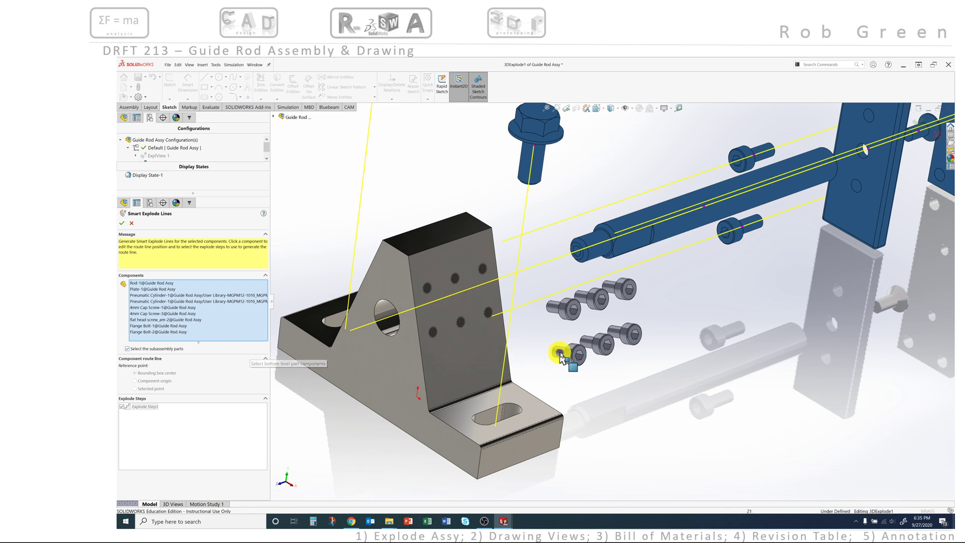
click(561, 354)
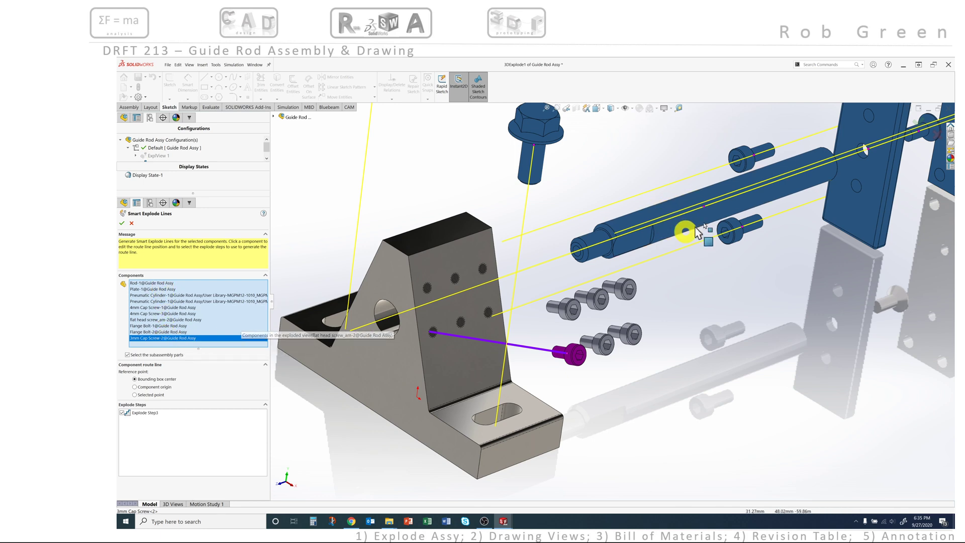
- Remove the pneumatic cylinder's MGPTube body from the components that get smart explode lines
scroll(728, 198, up, 3)
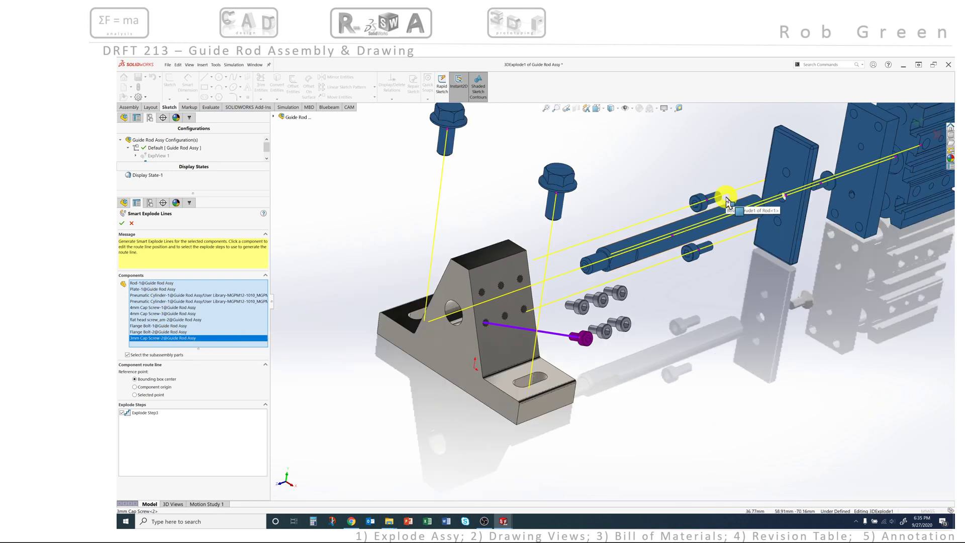
middle_drag(721, 234, 686, 188)
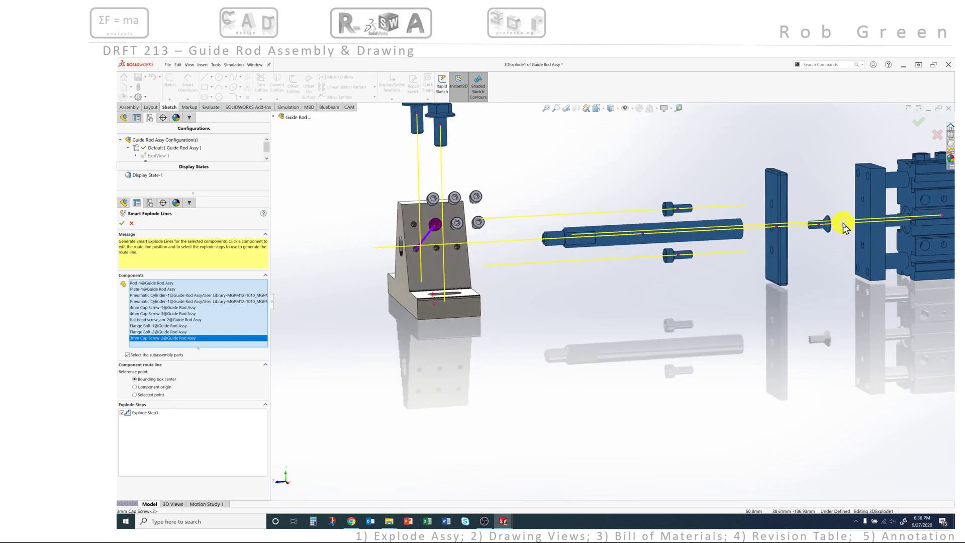
scroll(843, 224, up, 2)
scroll(850, 230, down, 3)
scroll(658, 302, down, 2)
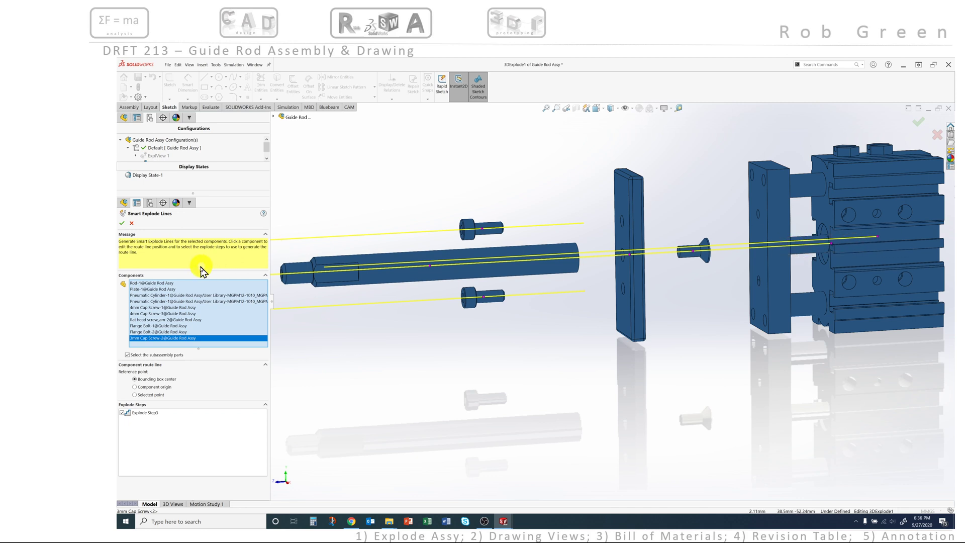
click(190, 296)
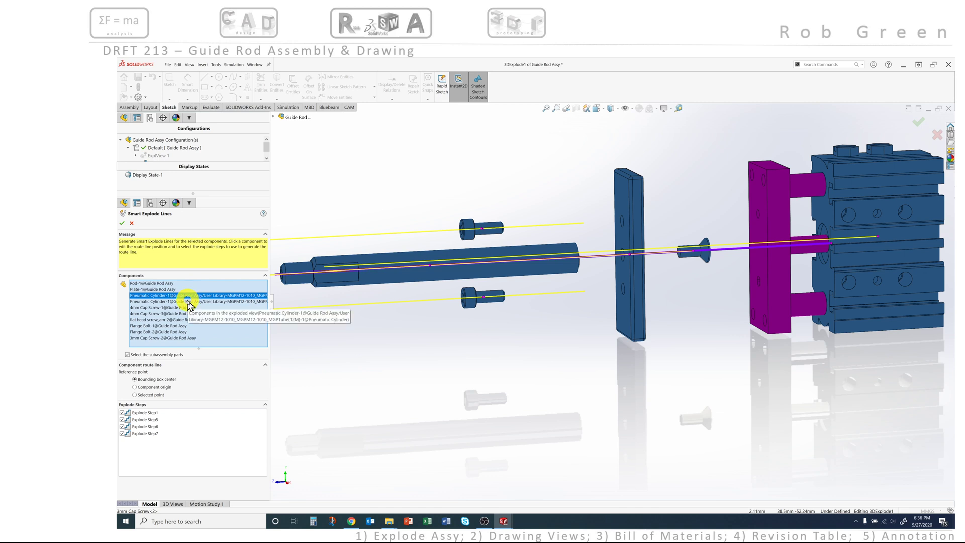
click(190, 302)
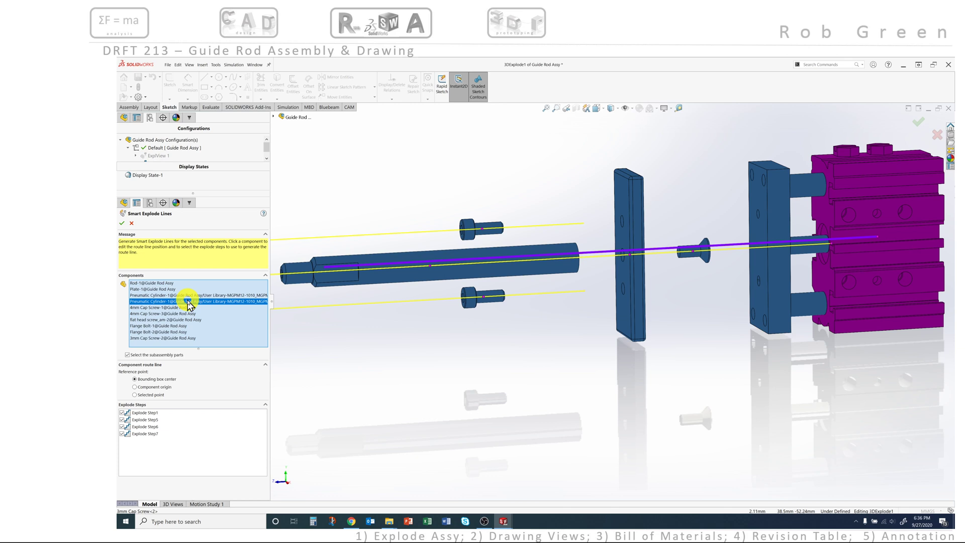
key(Delete)
- Remove the pneumatic cylinder's MGPRod part from the components that get smart explode lines
scroll(395, 285, up, 4)
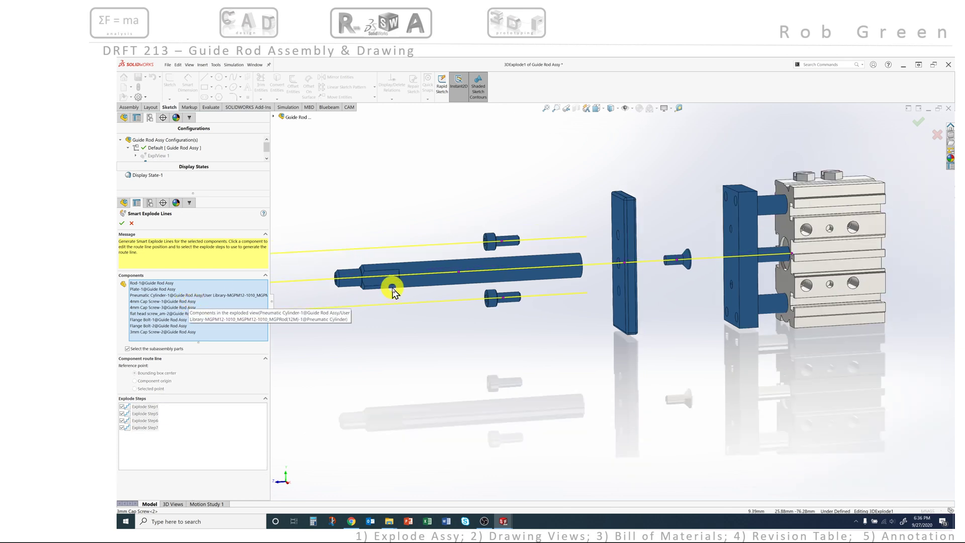
scroll(316, 298, up, 2)
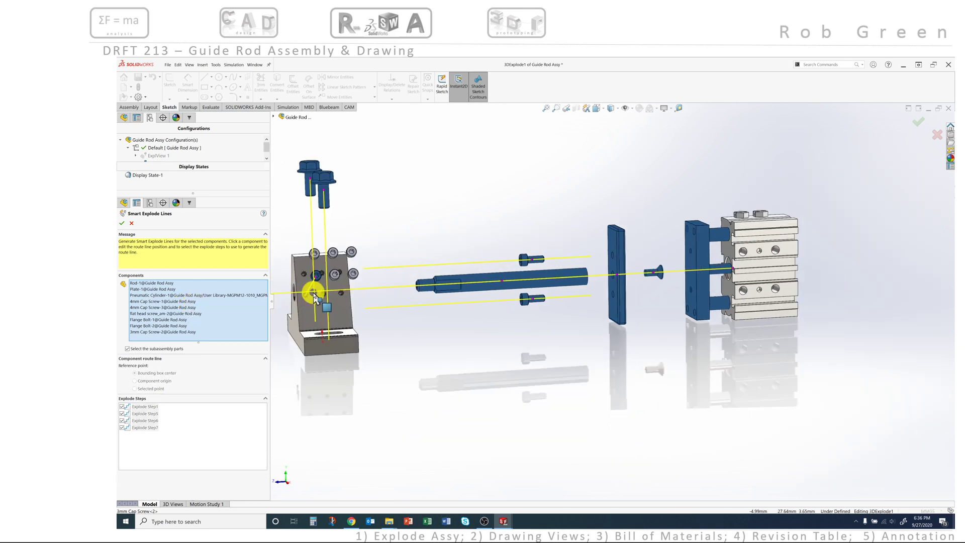
scroll(322, 297, up, 2)
click(226, 295)
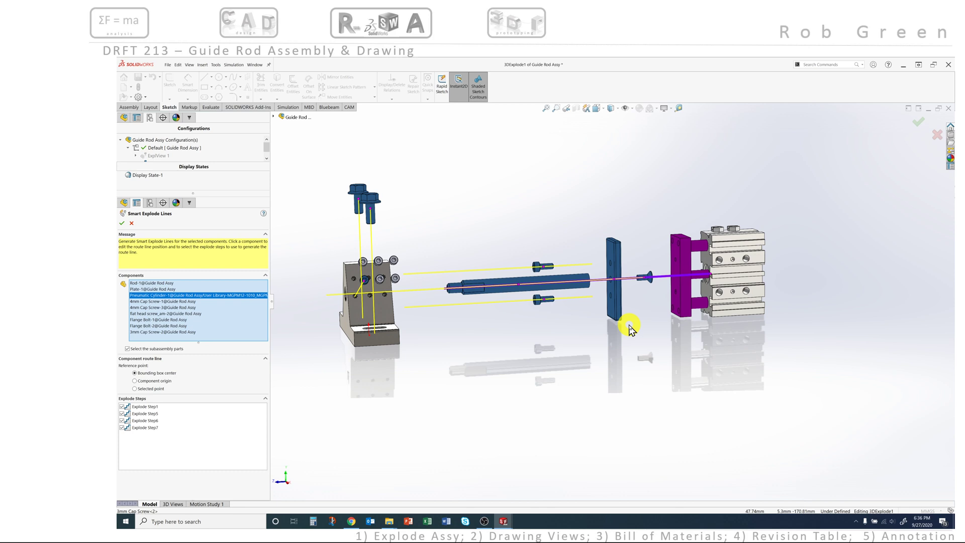
key(Delete)
- Remove Plate-1 from the components that get smart explode lines
scroll(620, 304, down, 2)
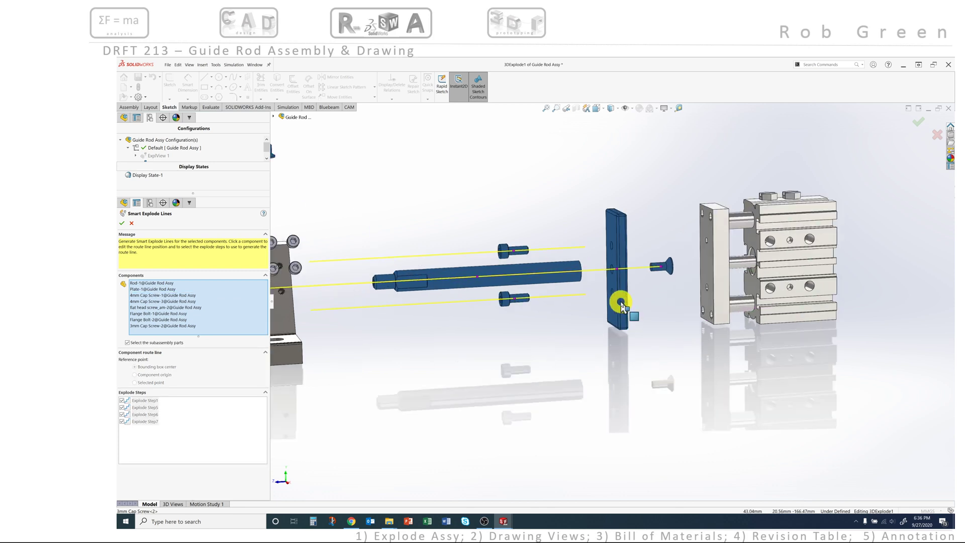
scroll(459, 300, up, 1)
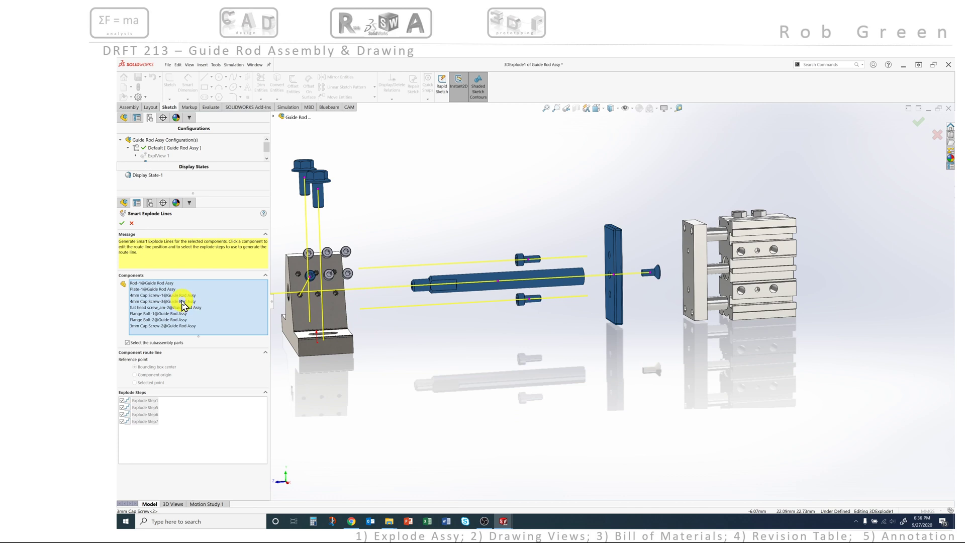
click(159, 283)
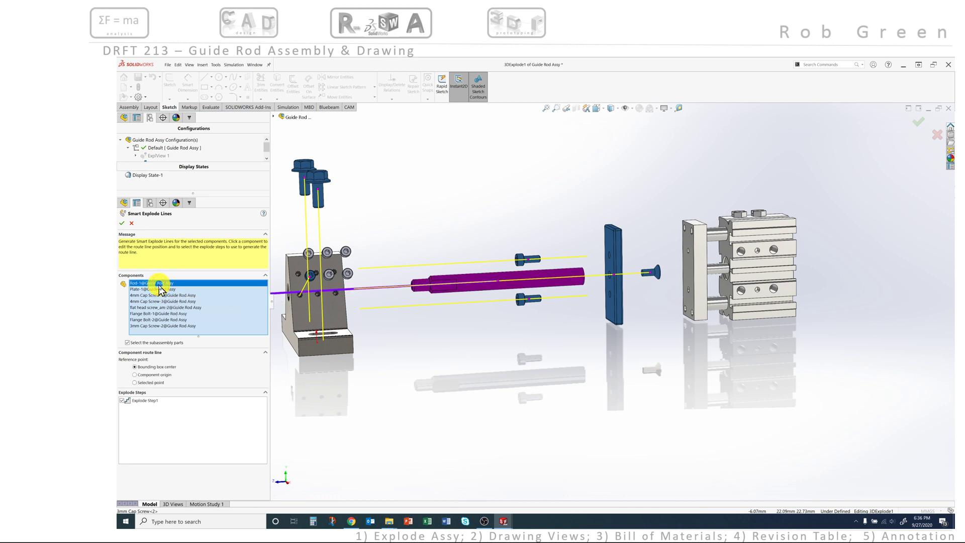
scroll(287, 287, up, 1)
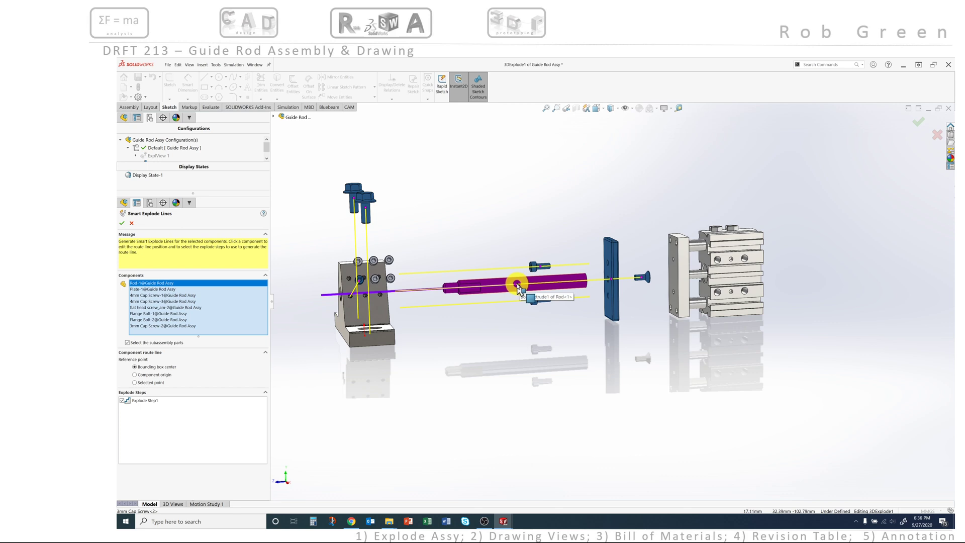
click(170, 290)
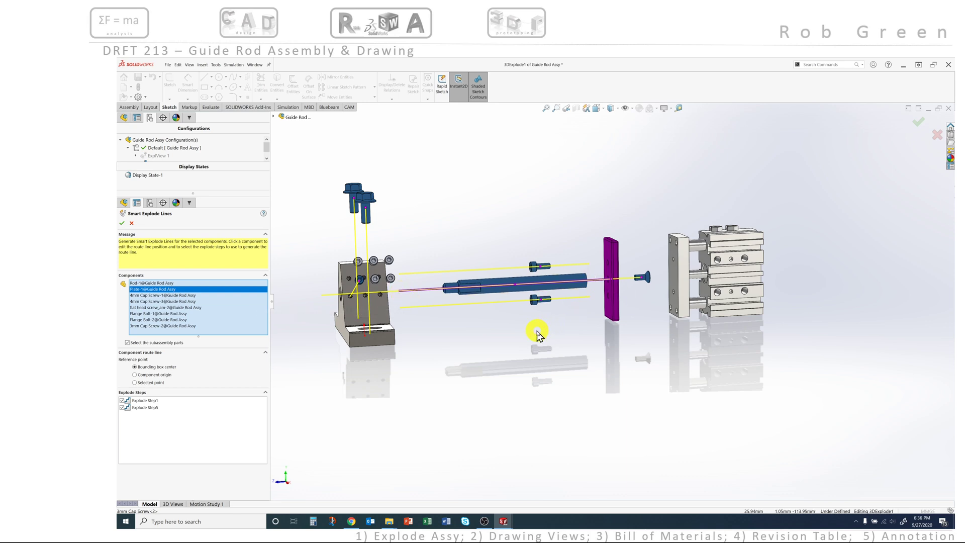
key(Delete)
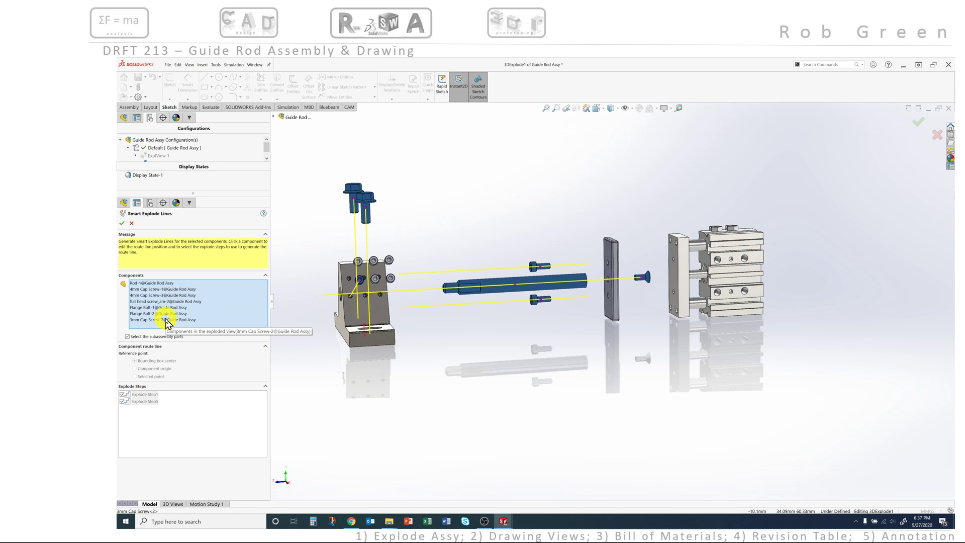
- Remove the flat head screw from the smart explode line components and accept the smart explode lines
click(177, 302)
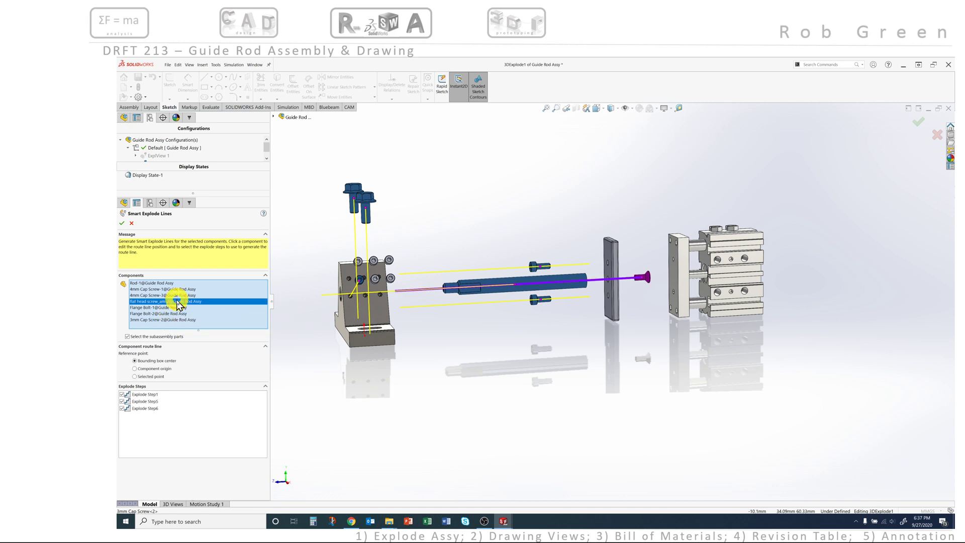
key(Delete)
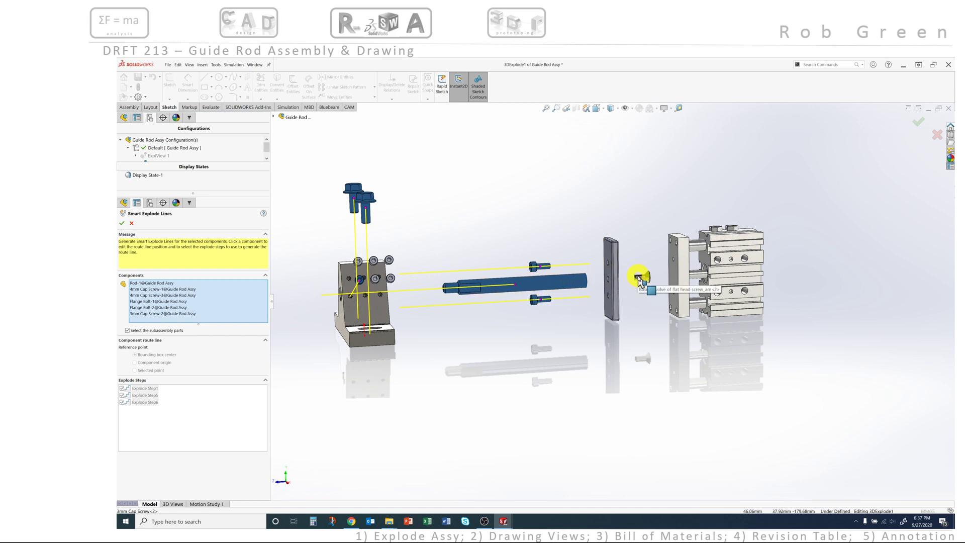
middle_drag(549, 288, 563, 315)
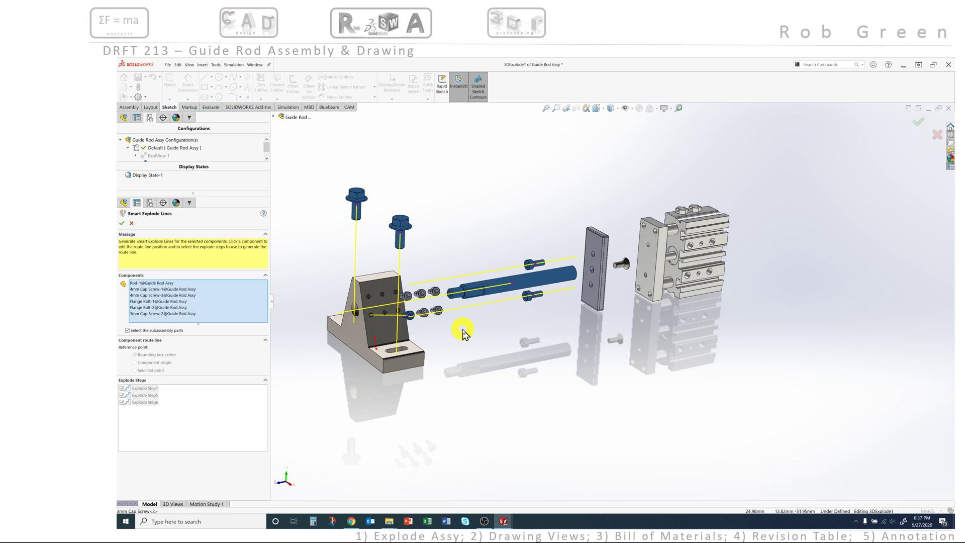
click(121, 224)
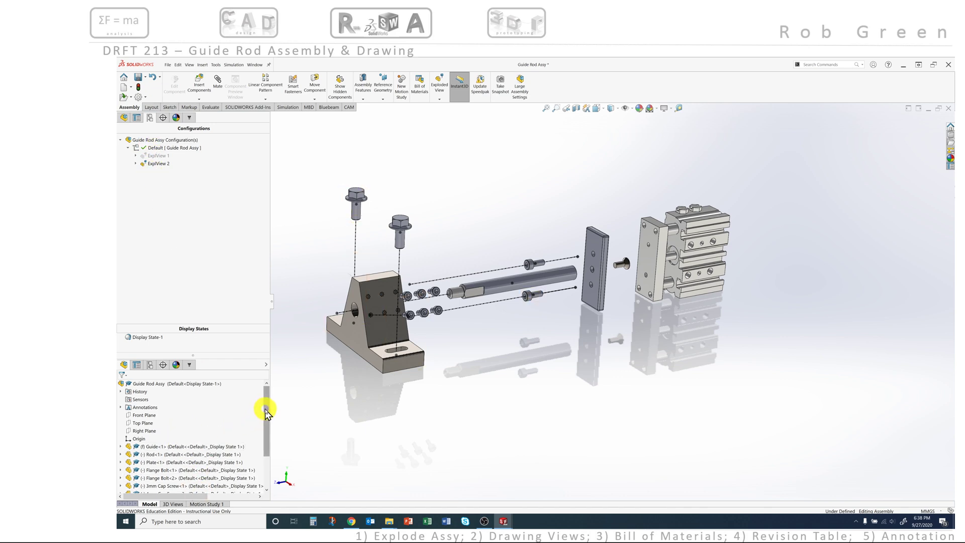
- Open the explode line sketch of the second exploded view for editing
drag(266, 411, 267, 437)
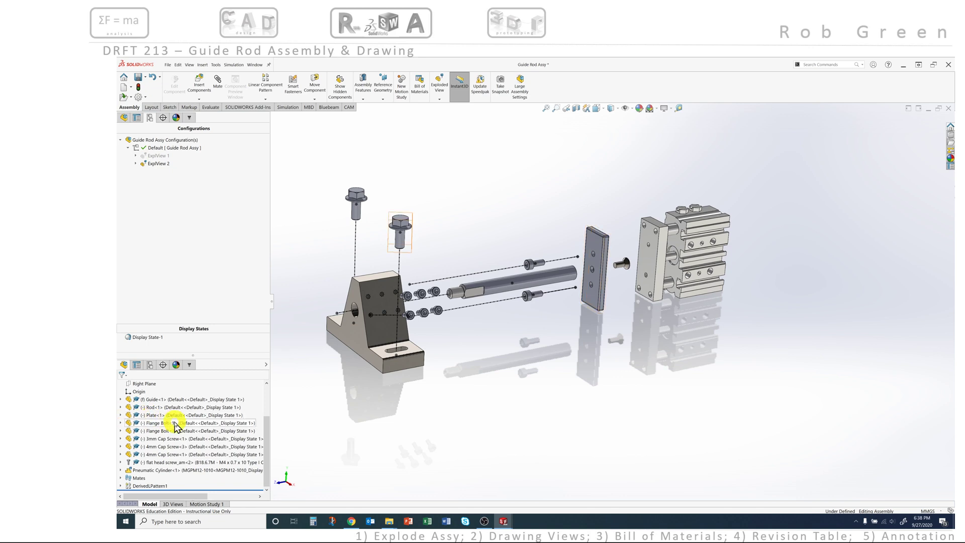
drag(270, 445, 269, 405)
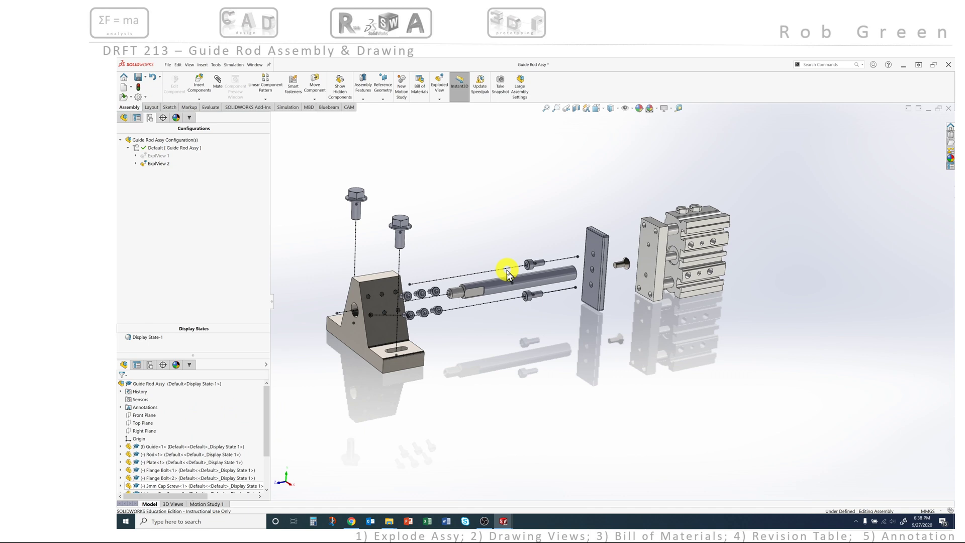
click(441, 100)
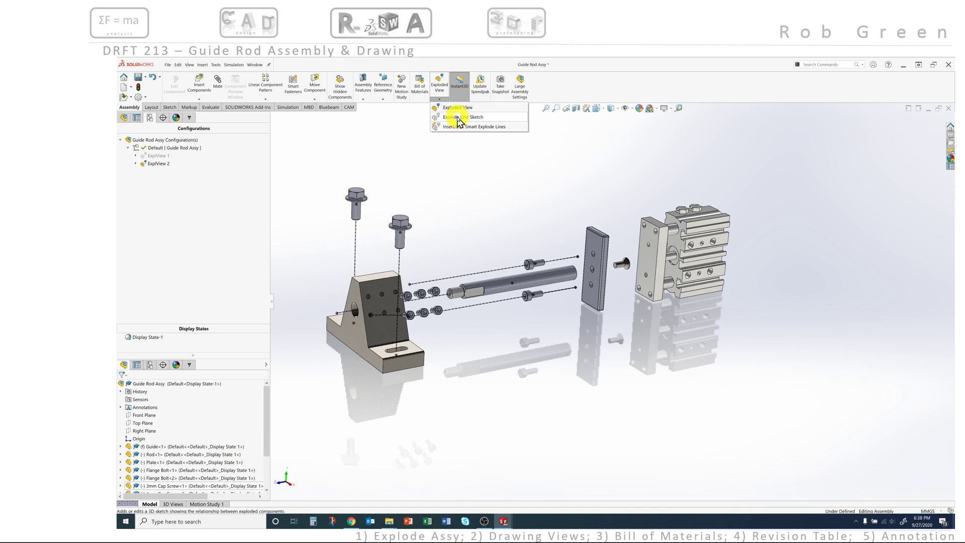
click(458, 121)
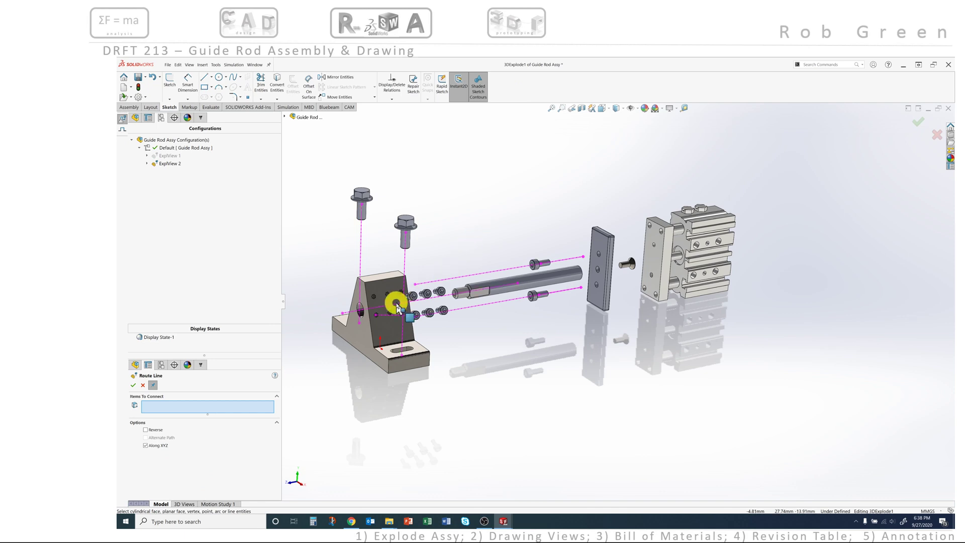
scroll(397, 308, down, 1)
scroll(507, 298, down, 2)
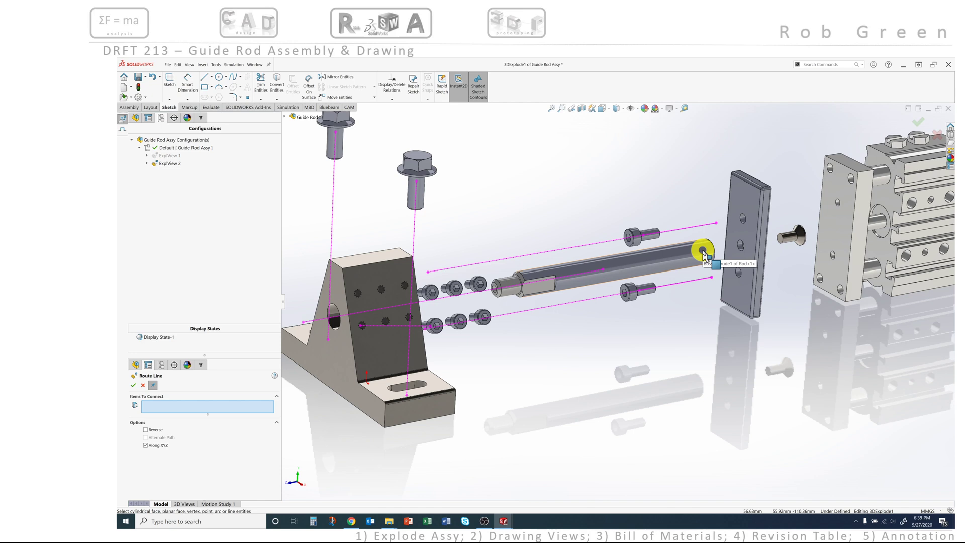
click(596, 247)
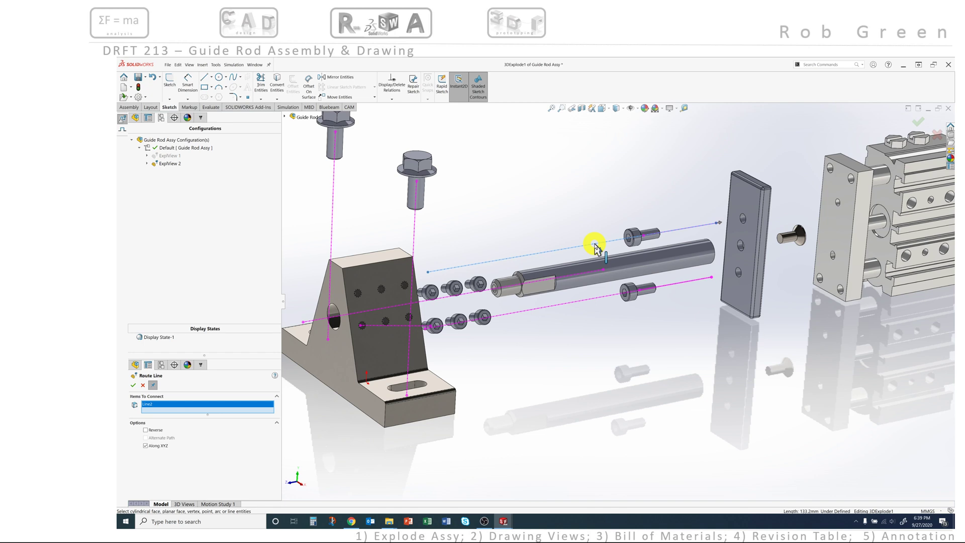
right_click(596, 248)
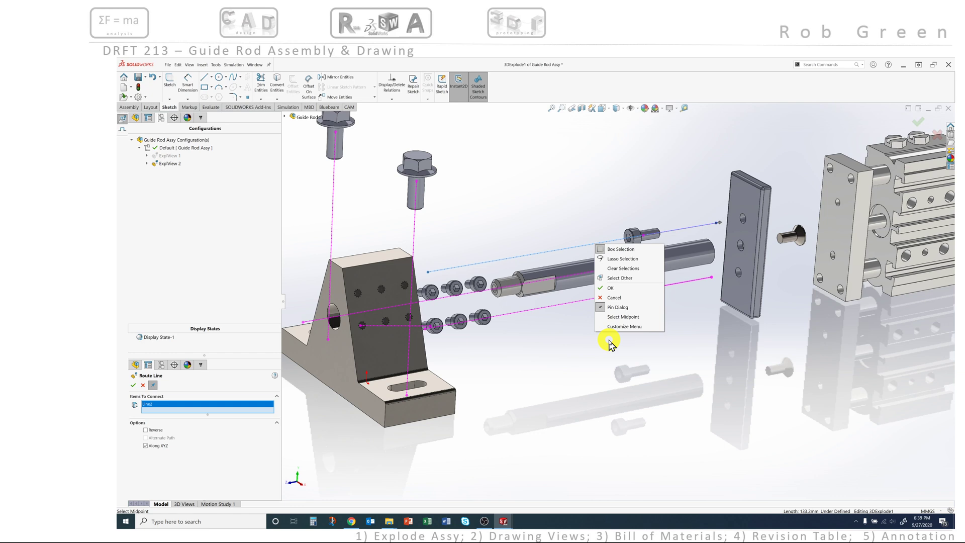
key(Escape)
- Leave the Route Line command and dissolve the route lines of both 4mm cap screws and the rod into regular sketch entities
key(Escape)
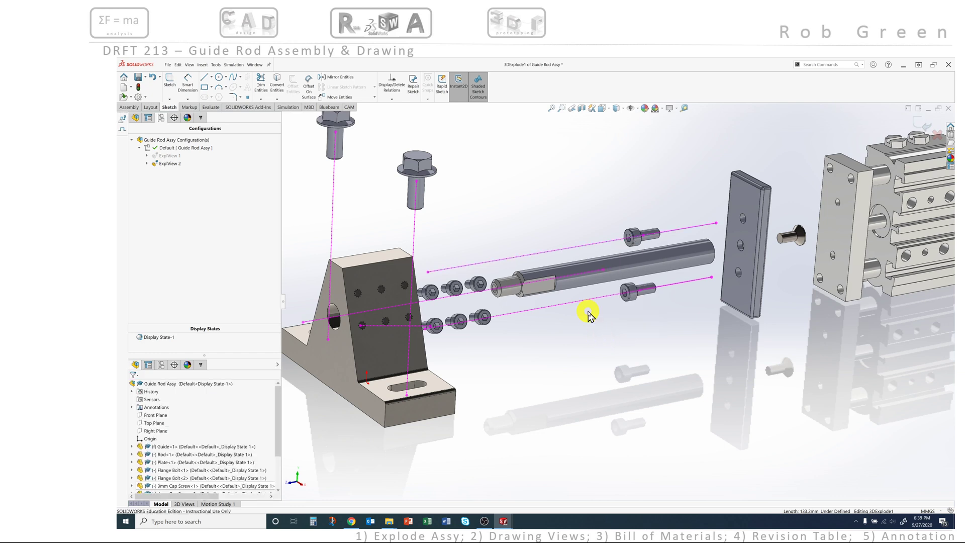
right_click(587, 248)
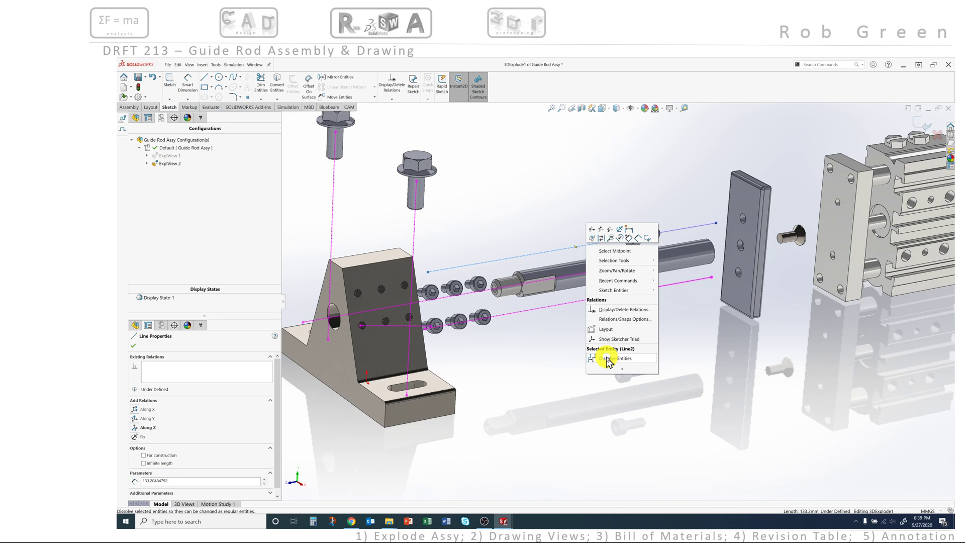
click(610, 359)
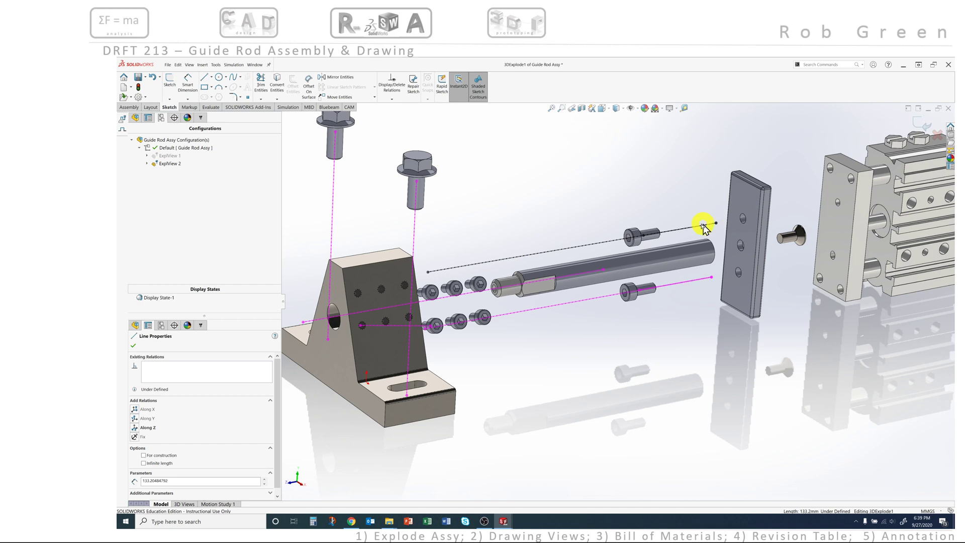
right_click(597, 303)
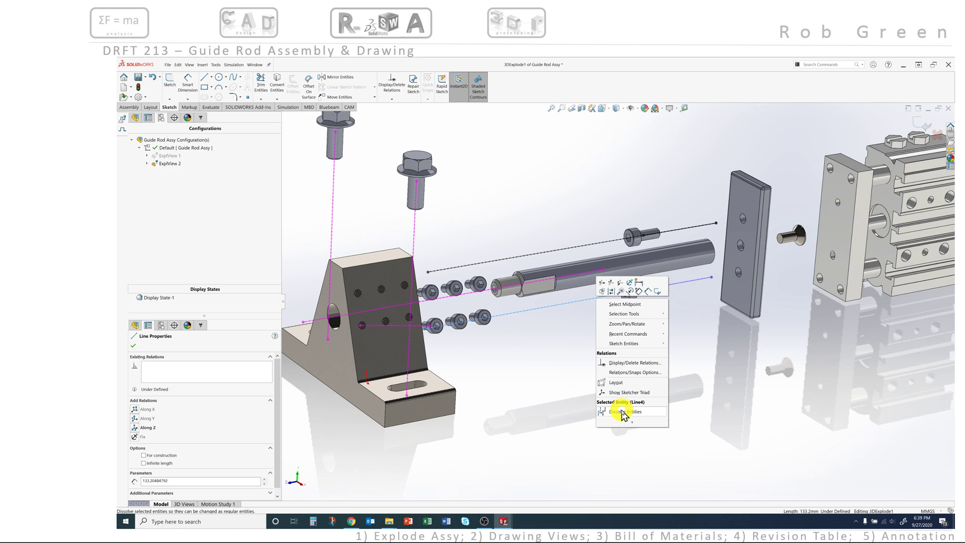
click(623, 412)
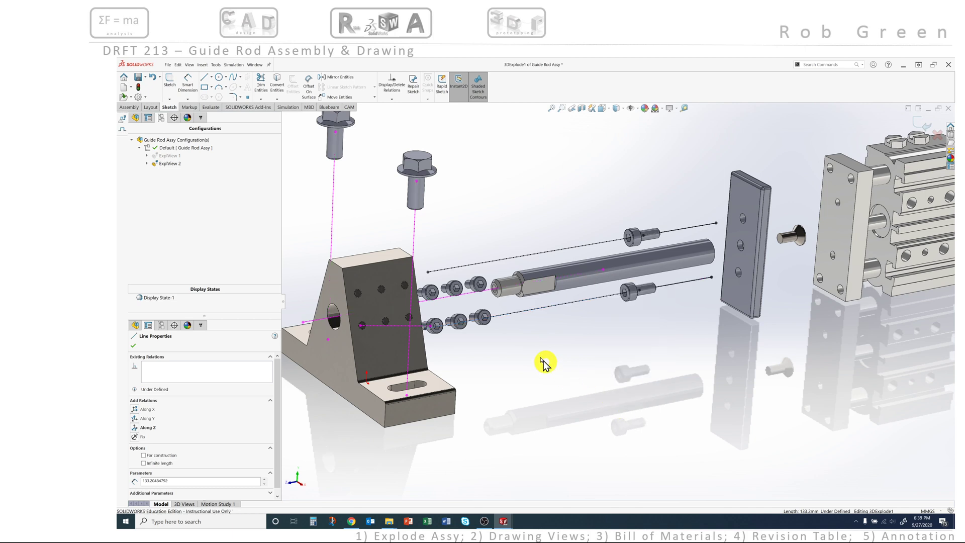
right_click(471, 294)
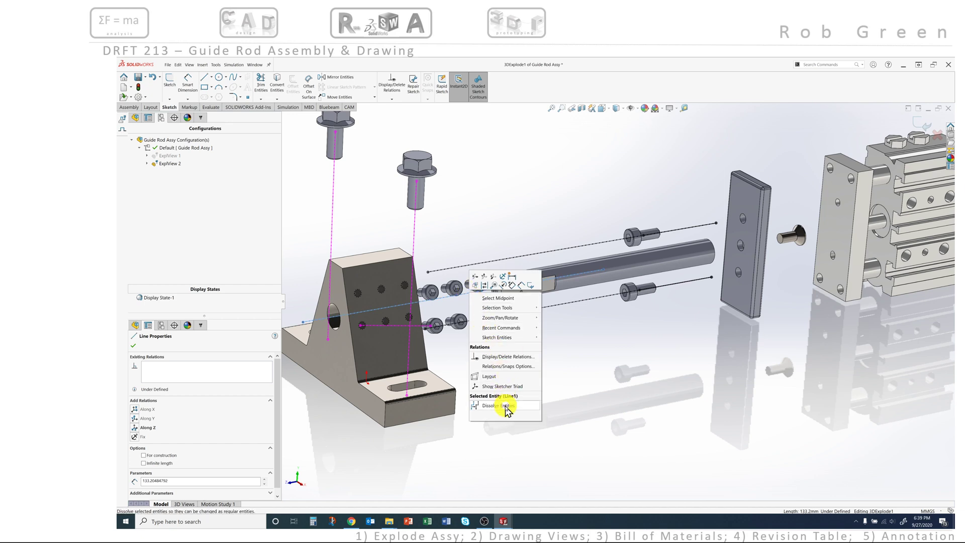
click(506, 406)
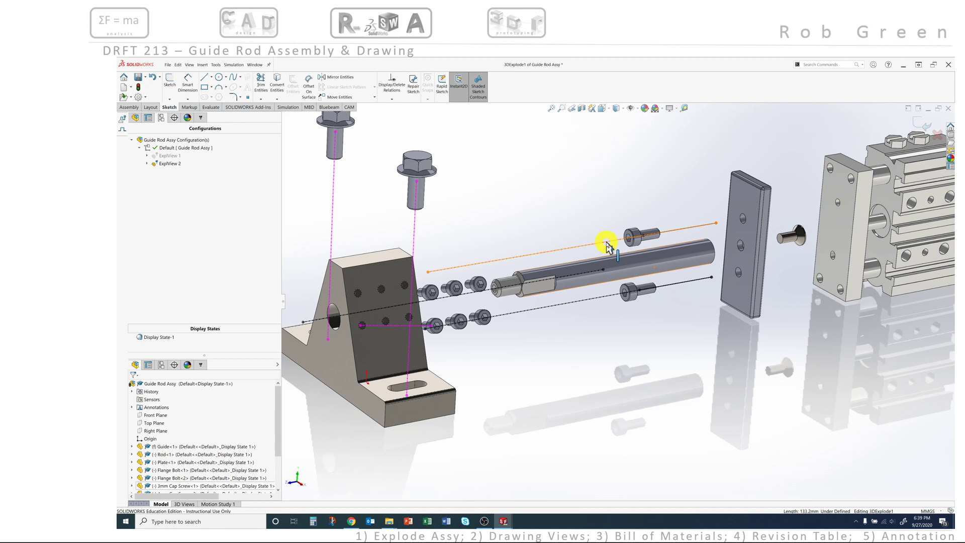
- In the Right view, extend the upper 4mm cap screw's explode line through the plate to the pneumatic cylinder's front face
click(625, 240)
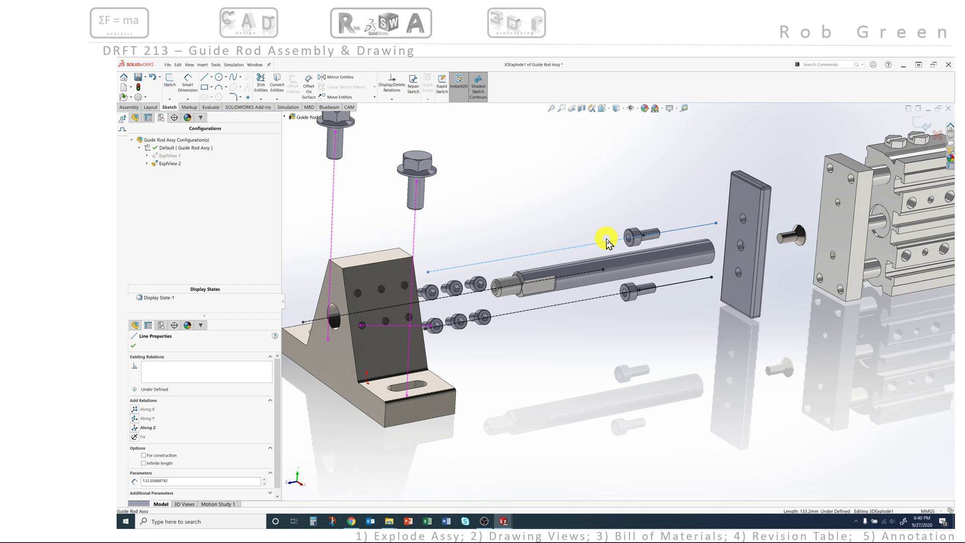
key(space)
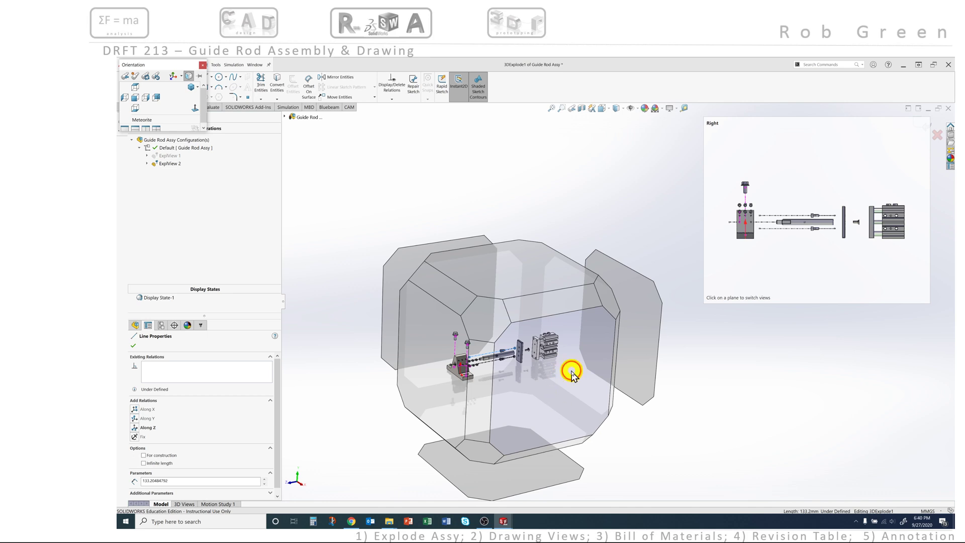
click(572, 374)
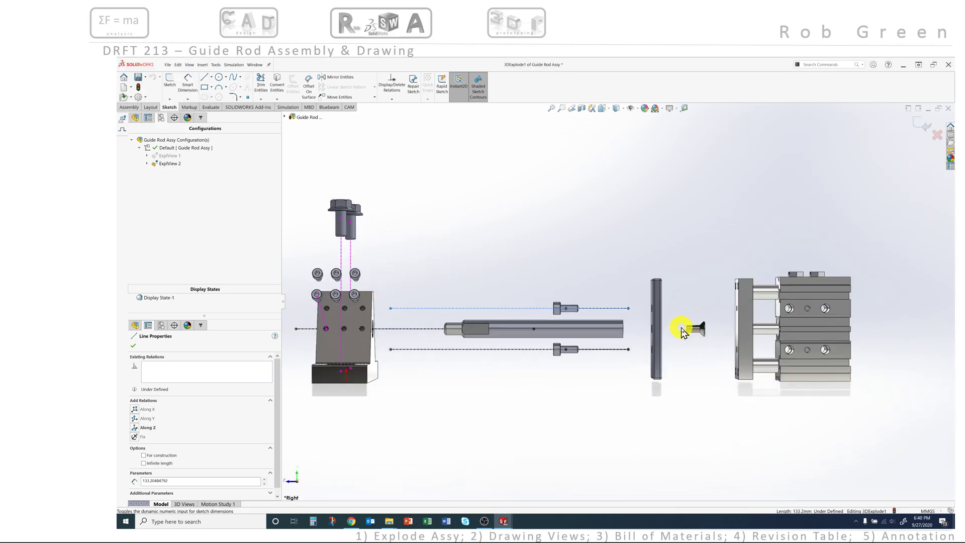
scroll(683, 332, down, 3)
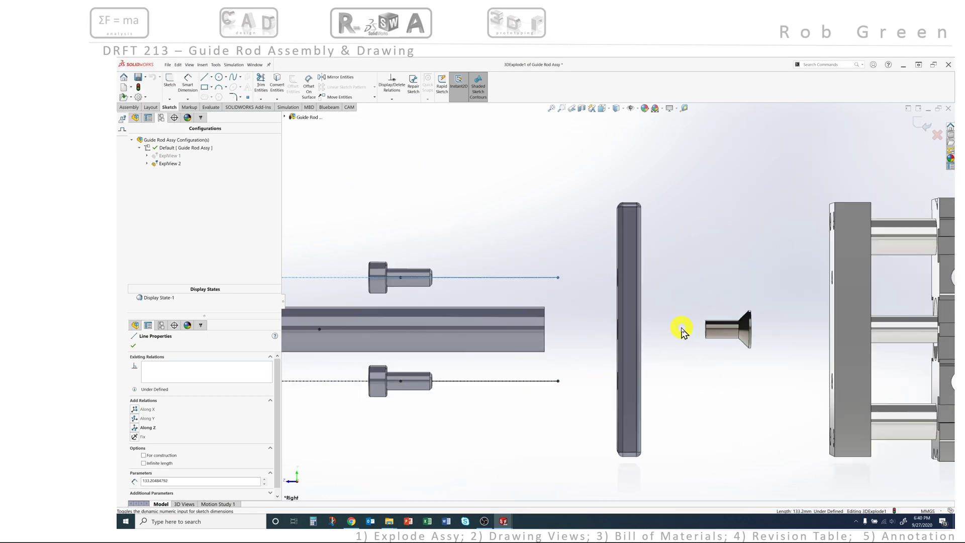
click(559, 278)
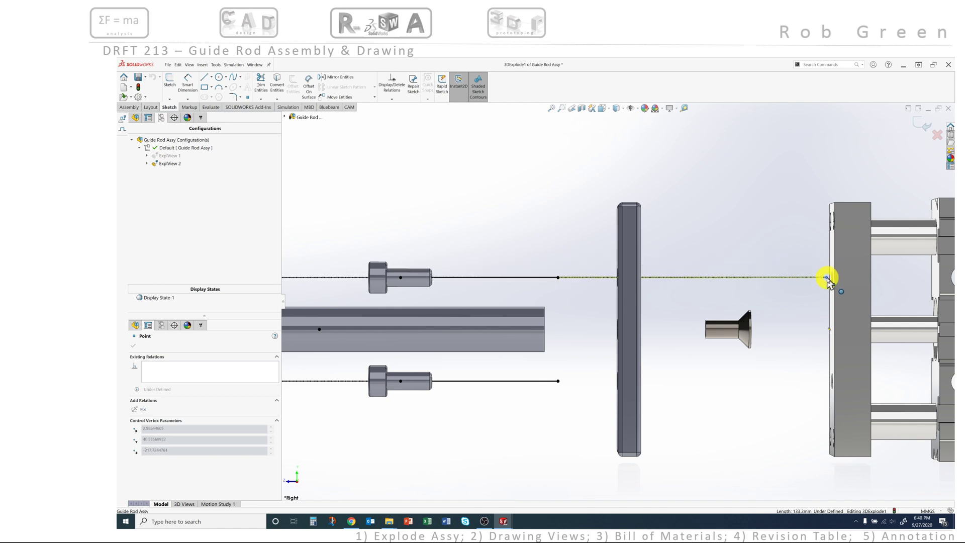
double_click(827, 277)
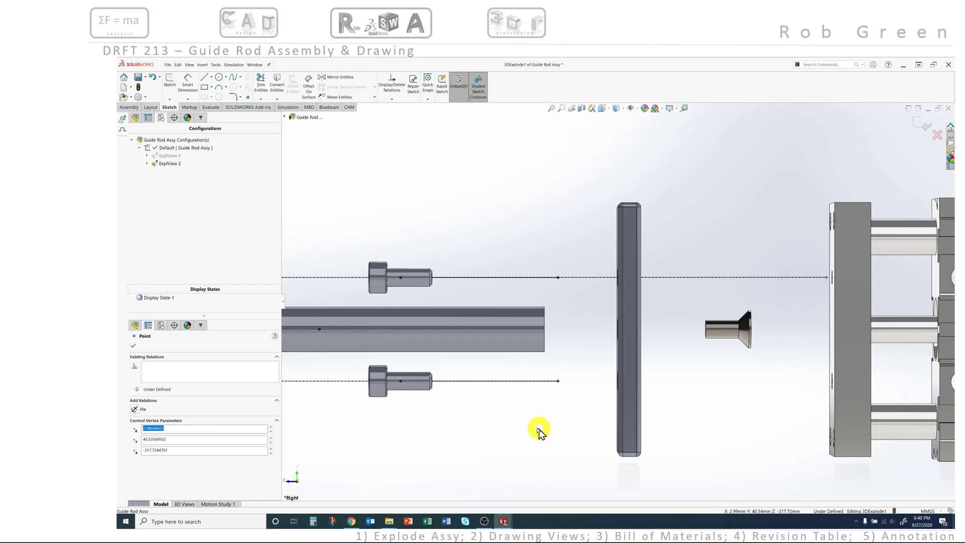
- Extend the lower 4mm cap screw's explode line through the plate to the pneumatic cylinder's front face
click(559, 382)
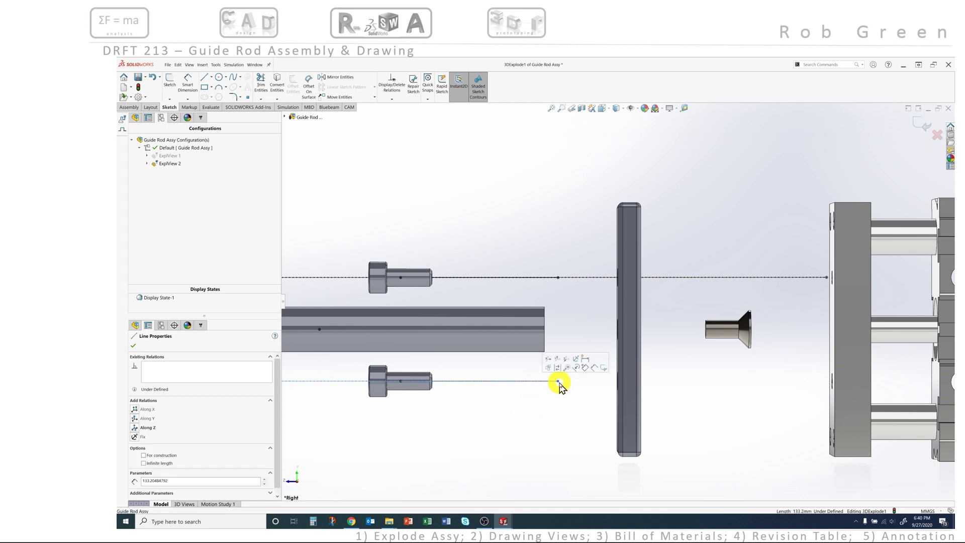
click(559, 383)
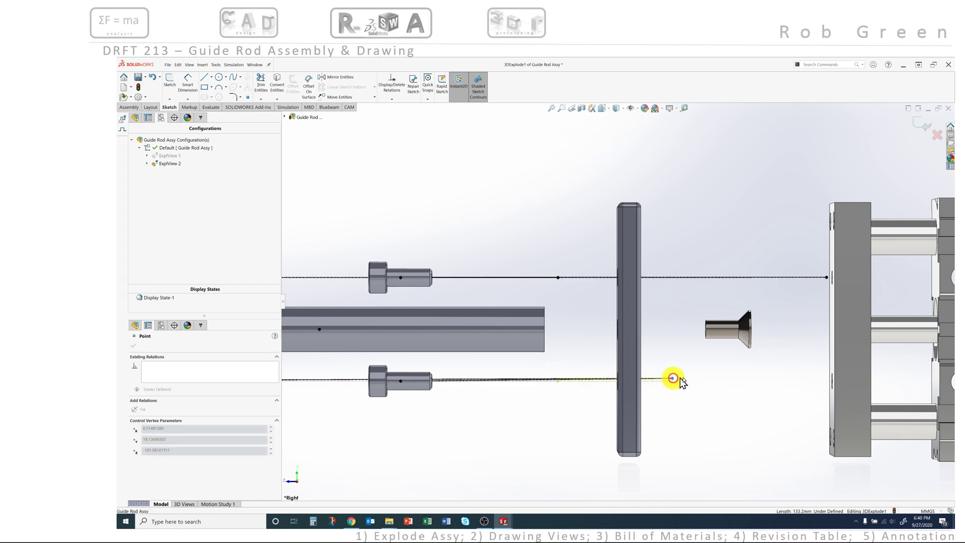
click(827, 381)
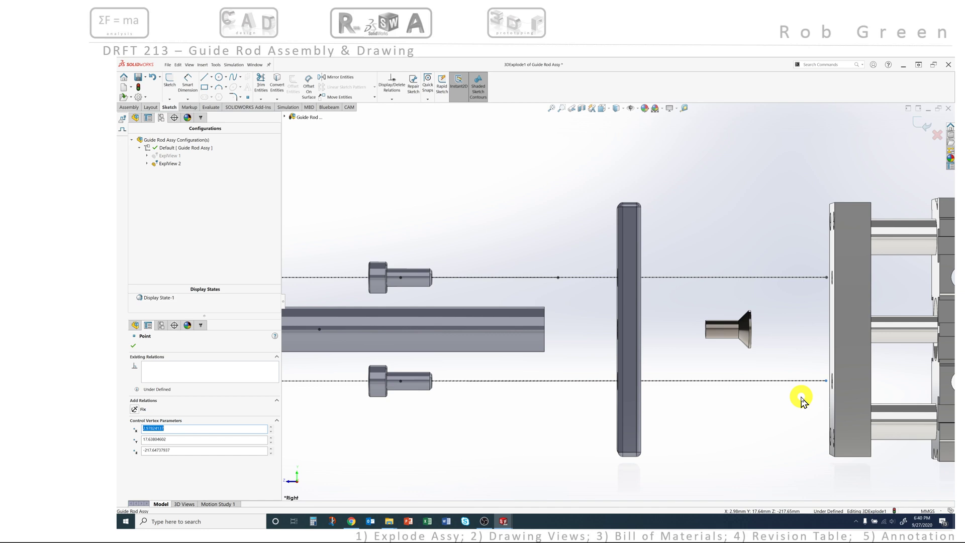
click(800, 401)
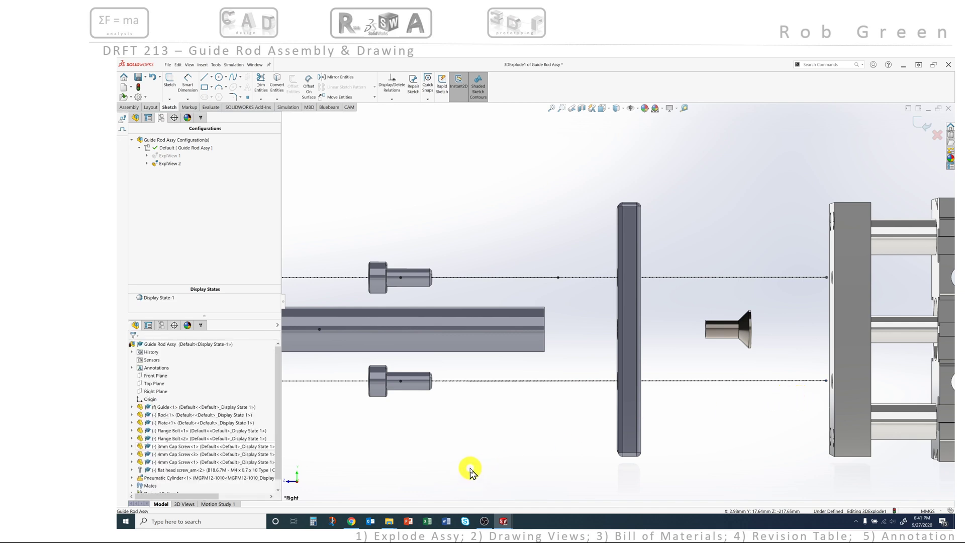
- In the isometric view, delete the two long redundant explode lines that run from the guide to the pneumatic cylinder
key(space)
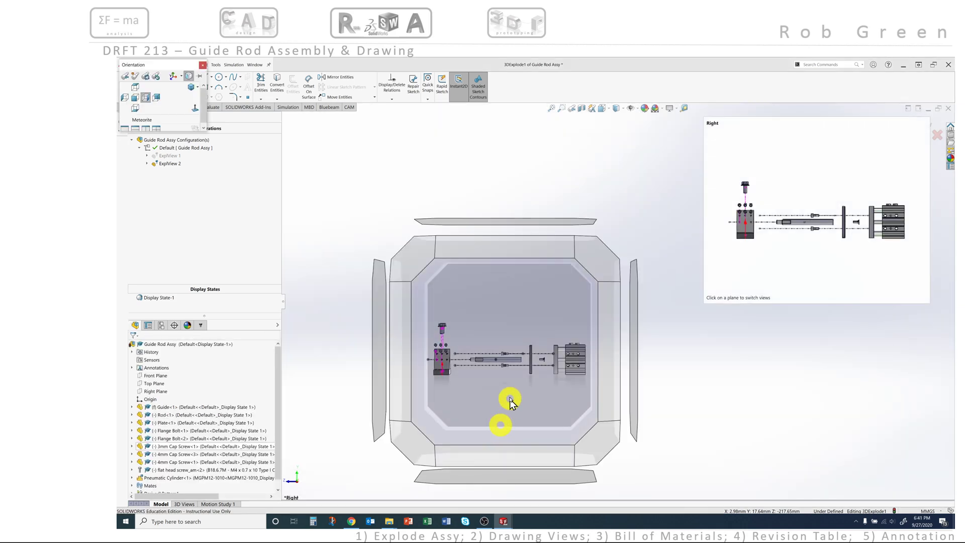
click(412, 268)
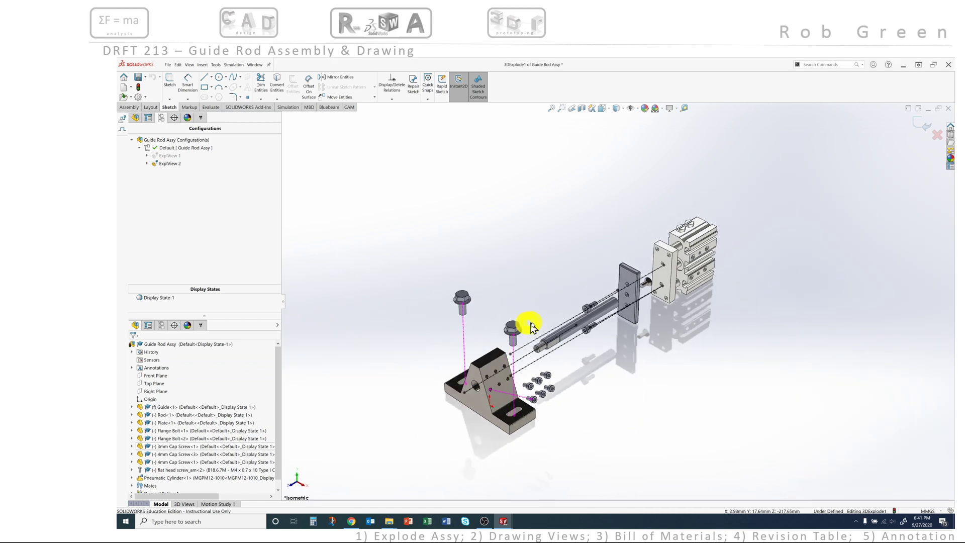
scroll(660, 296, down, 3)
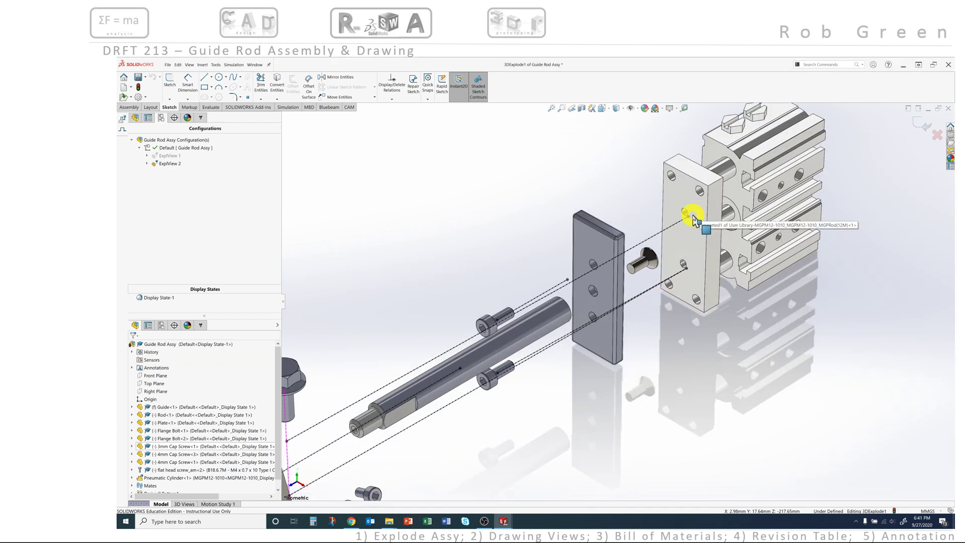
scroll(686, 252, up, 2)
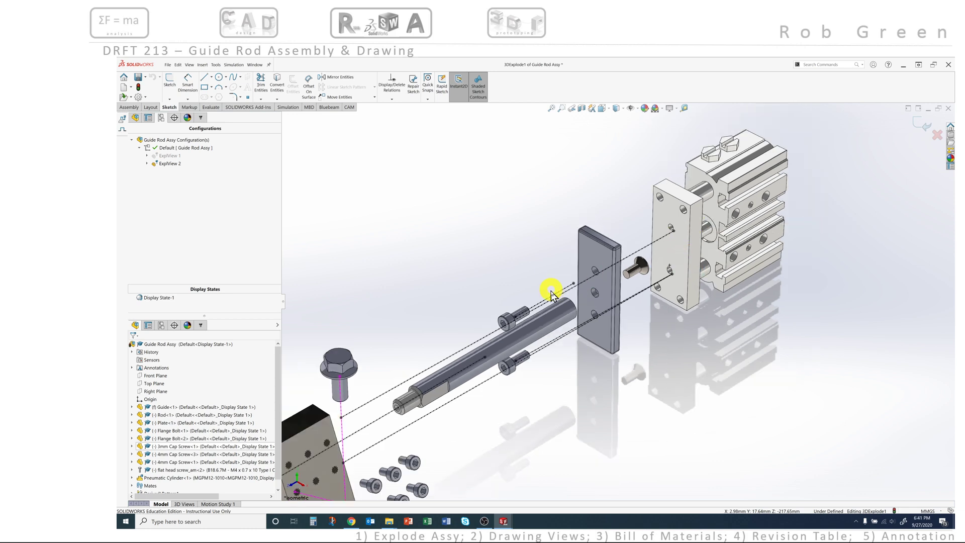
click(470, 347)
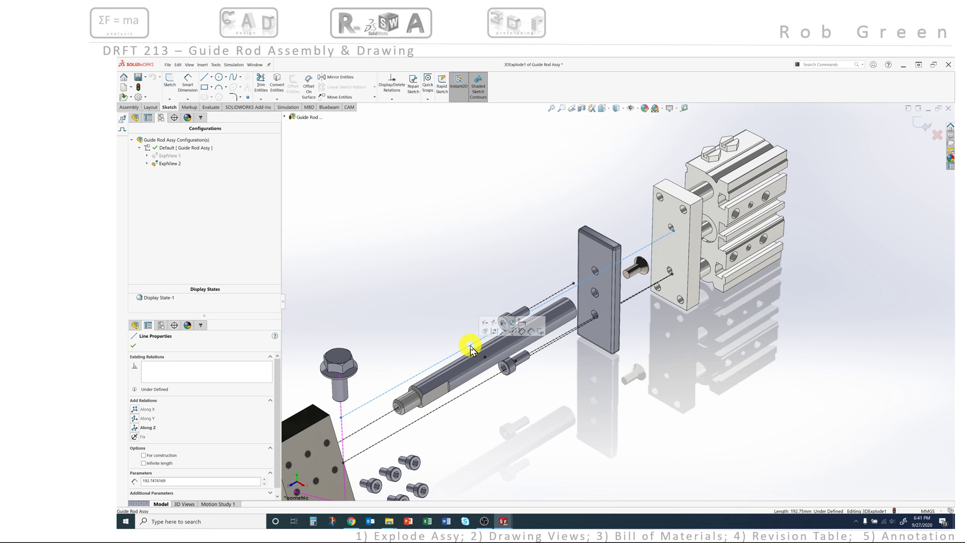
key(Escape)
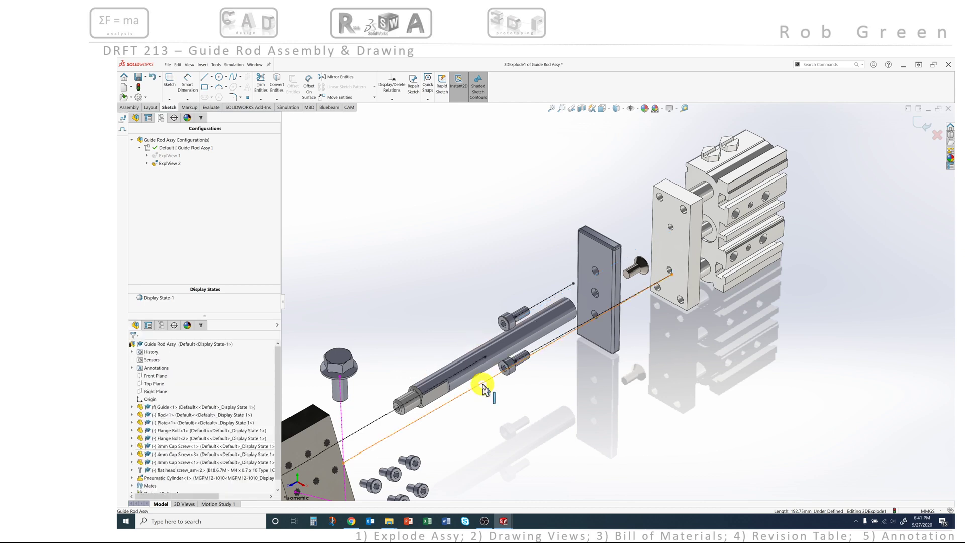
click(482, 388)
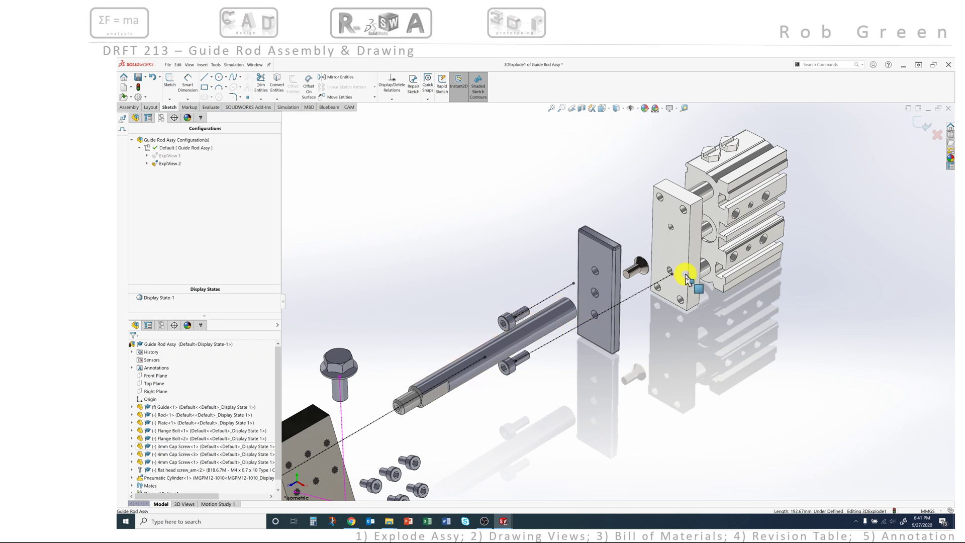
- Move the end point of the lower 4mm cap screw's explode line onto the lower centre hole of the pneumatic cylinder's front plate
scroll(676, 284, down, 2)
scroll(677, 284, down, 2)
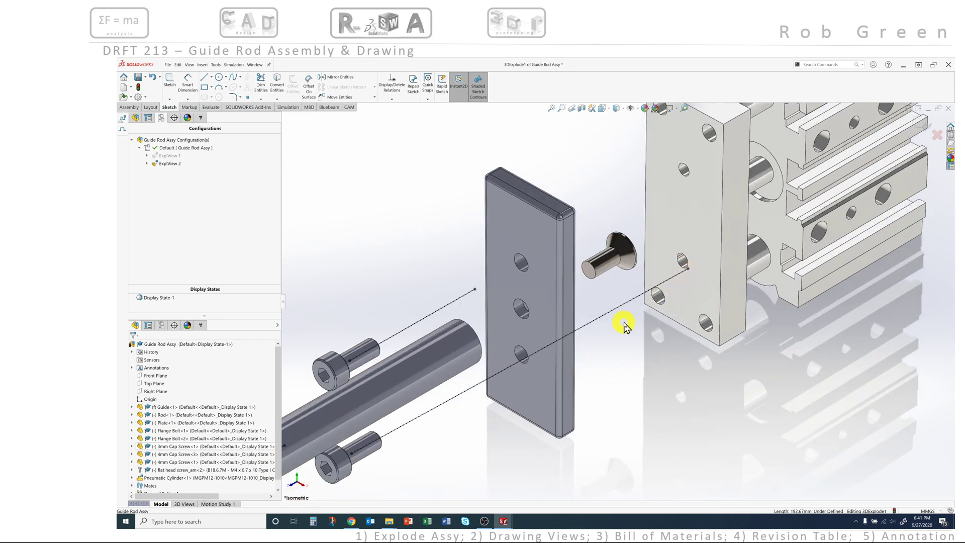
click(686, 268)
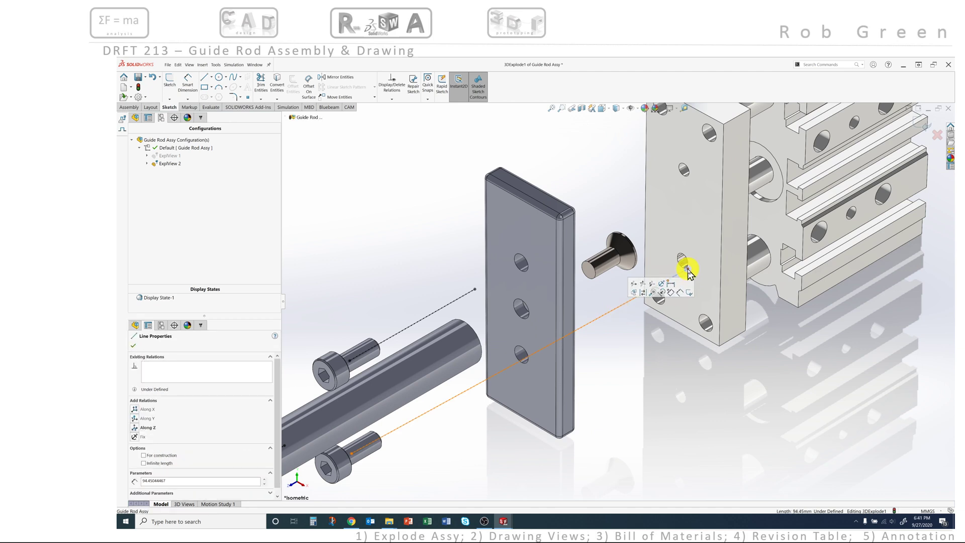
drag(686, 266, 682, 261)
click(652, 375)
middle_drag(629, 349, 592, 280)
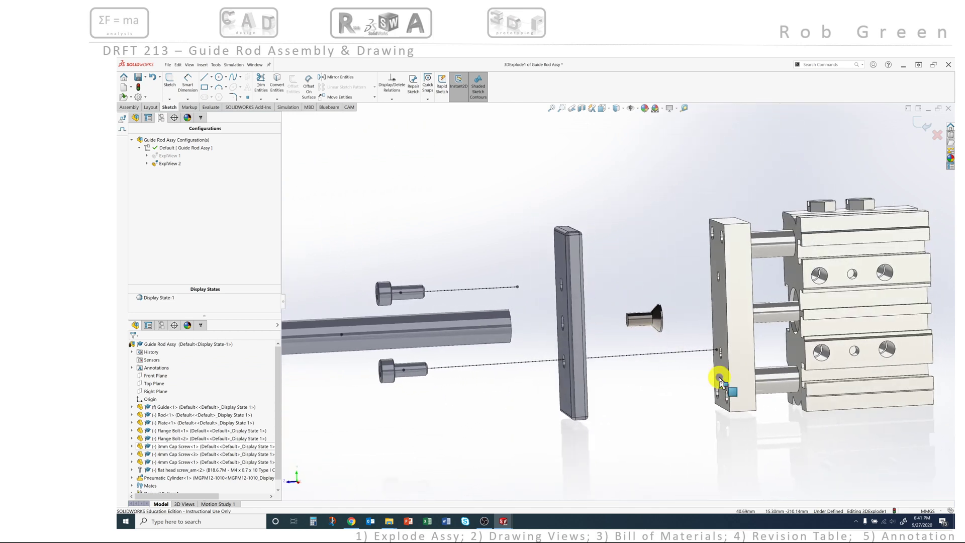
scroll(733, 362, down, 5)
drag(721, 318, 720, 323)
mouse_move(693, 358)
middle_down()
mouse_move(674, 371)
mouse_move(670, 345)
mouse_move(722, 377)
mouse_move(691, 358)
mouse_move(687, 368)
middle_up()
scroll(688, 369, up, 5)
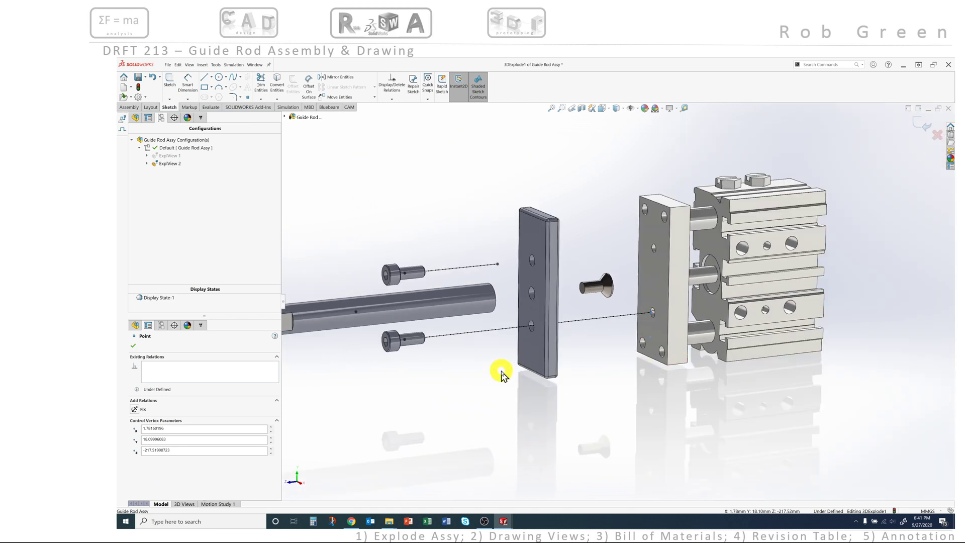
- In the Right view, extend the upper 4mm cap screw's remaining explode line through the plate to the pneumatic cylinder's front face
key(space)
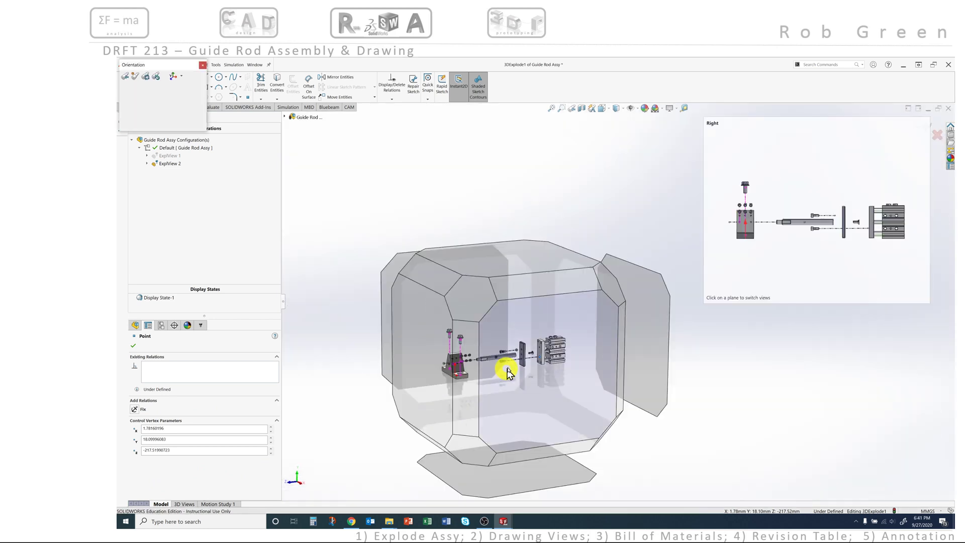
click(563, 318)
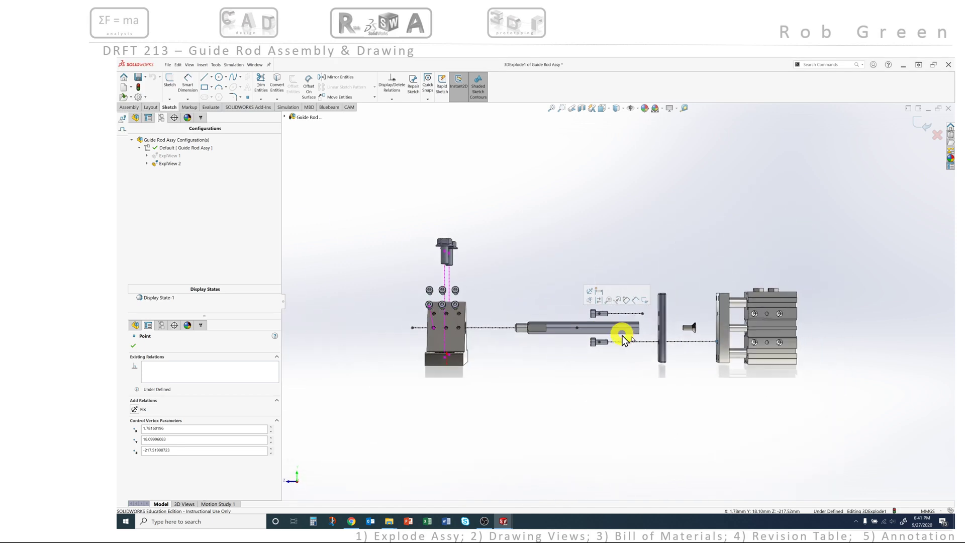
scroll(724, 324, down, 5)
drag(521, 302, 706, 302)
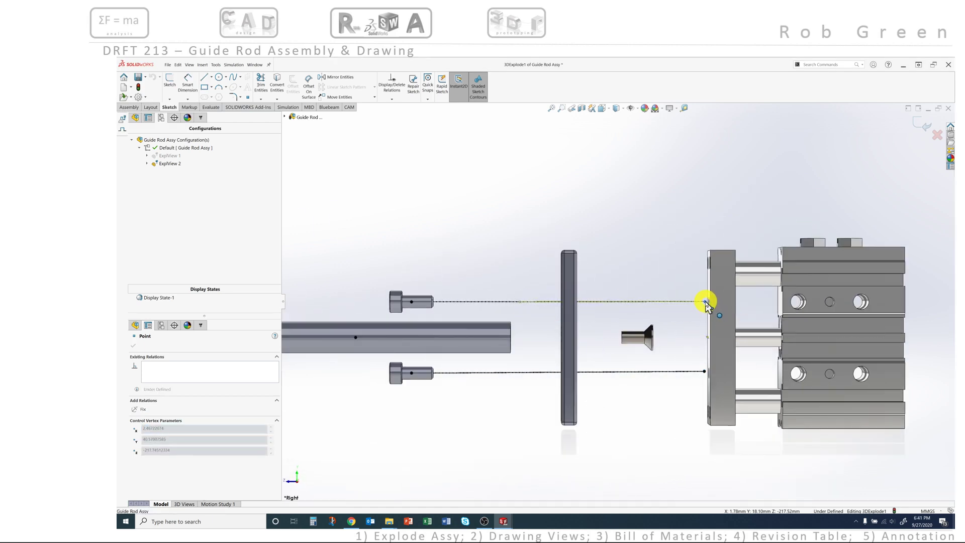
drag(706, 302, 705, 302)
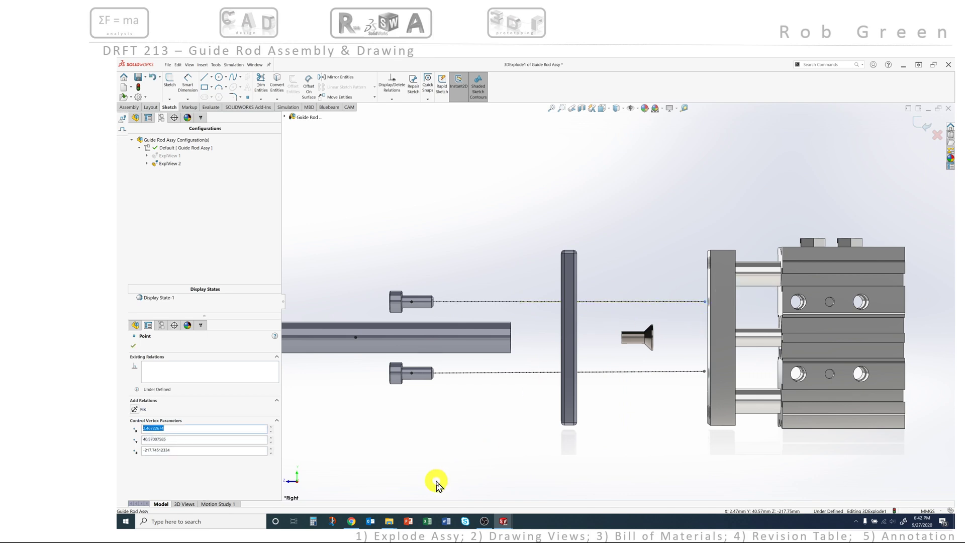
key(Delete)
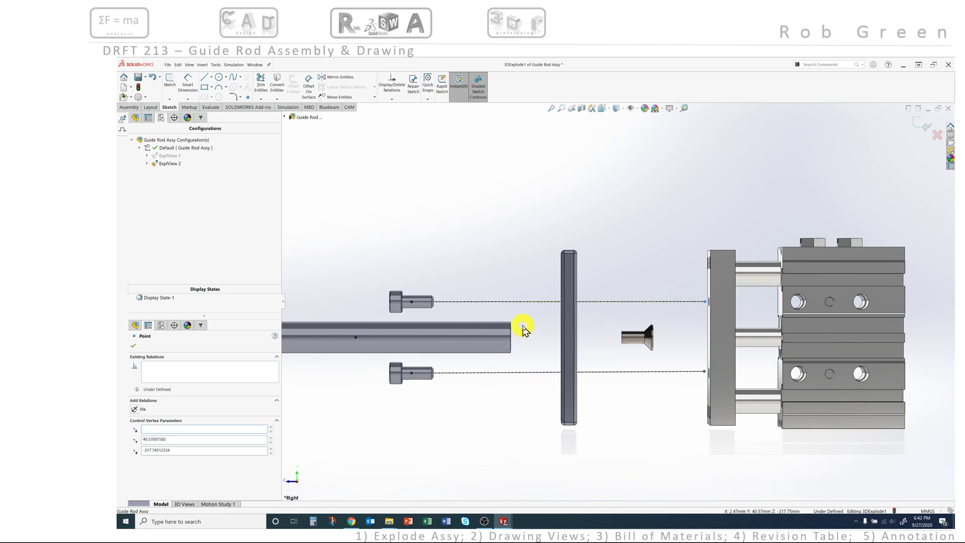
click(510, 258)
- Move the end point of the upper cap screw's explode line onto the upper centre hole of the pneumatic cylinder's front plate
key(space)
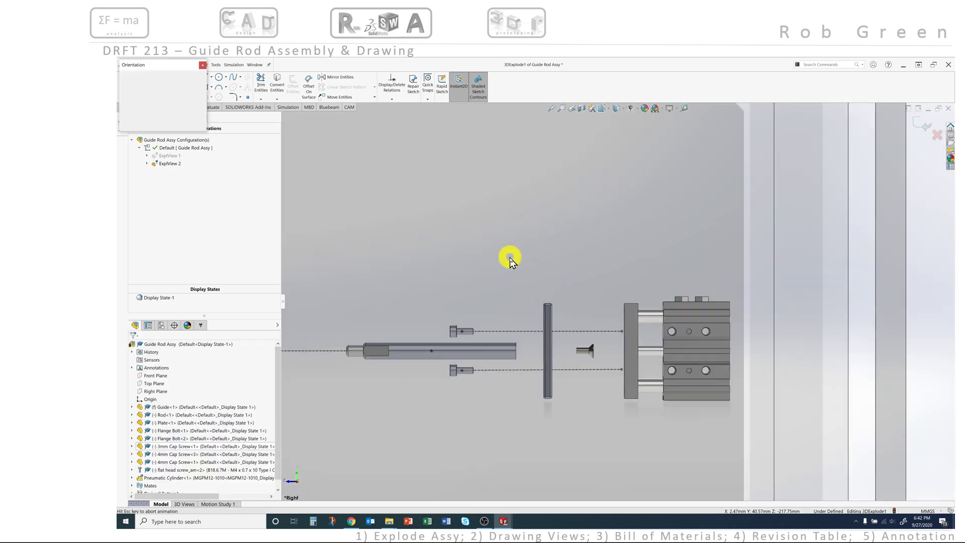
click(454, 309)
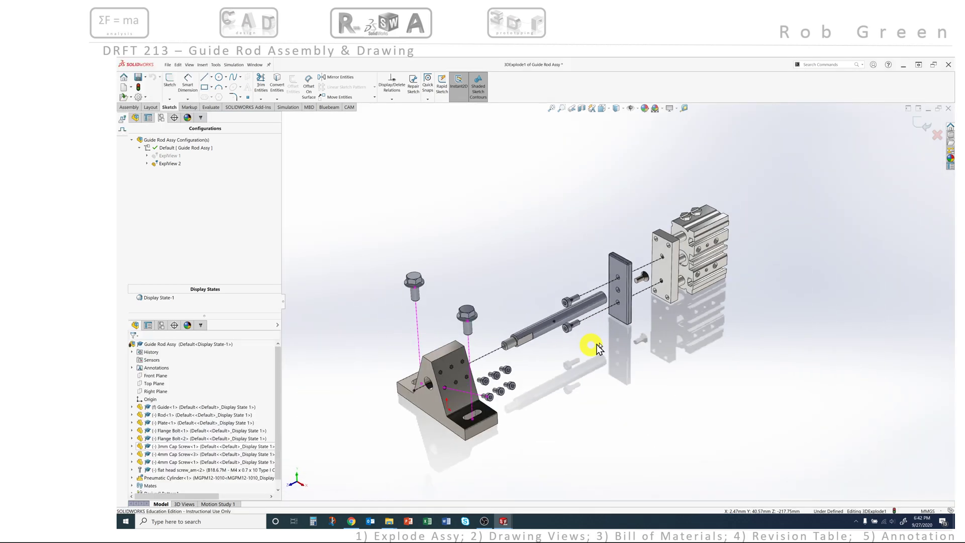
scroll(677, 272, down, 5)
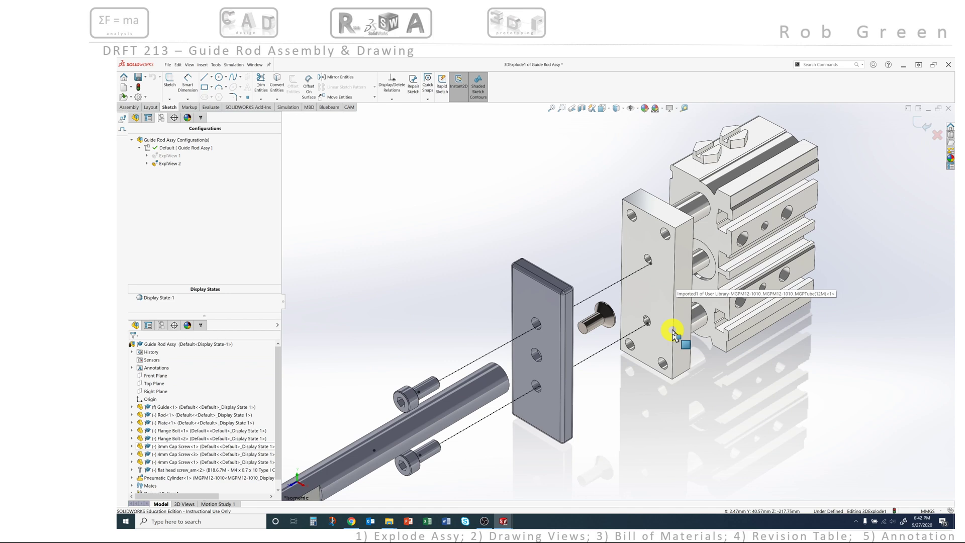
scroll(675, 333, down, 4)
drag(665, 242, 659, 234)
click(546, 220)
scroll(627, 310, up, 2)
middle_drag(628, 310, 627, 239)
scroll(598, 263, up, 3)
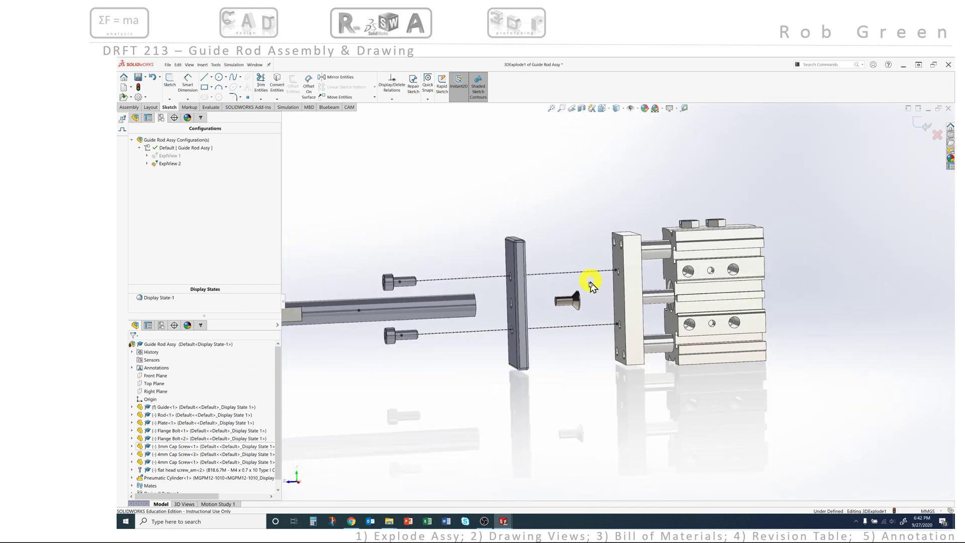
scroll(556, 302, up, 2)
middle_drag(556, 302, 563, 340)
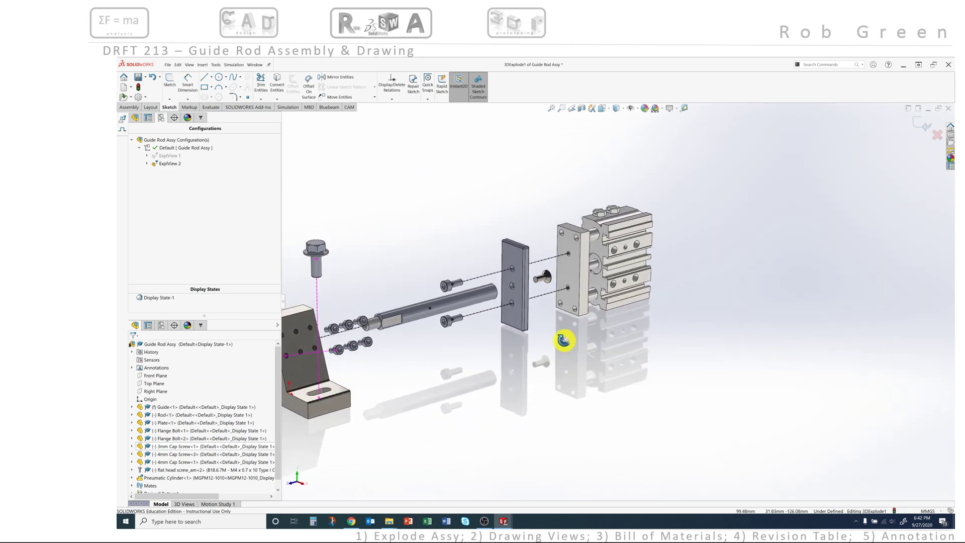
- In the Right view, extend the rod's explode line through the plate to the tip of the flat head screw
scroll(474, 327, down, 3)
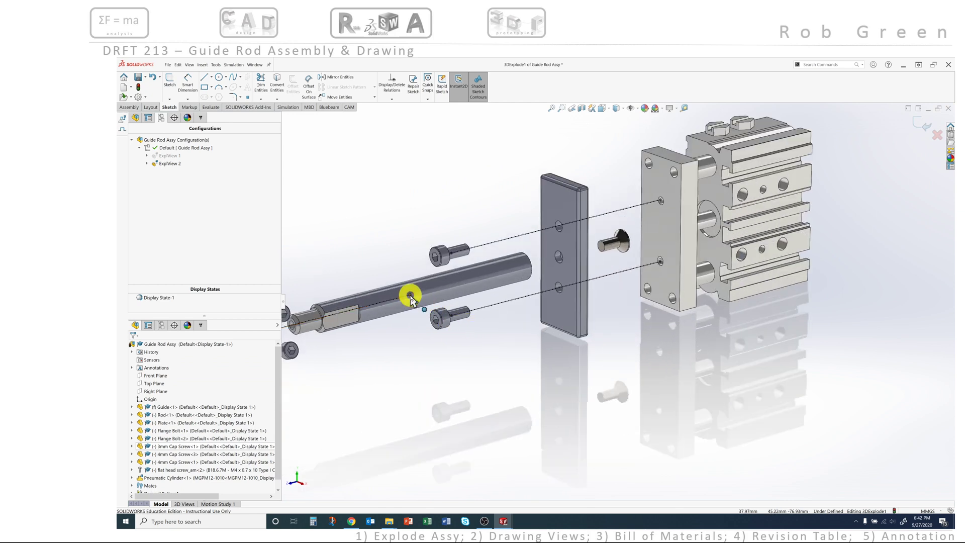
key(space)
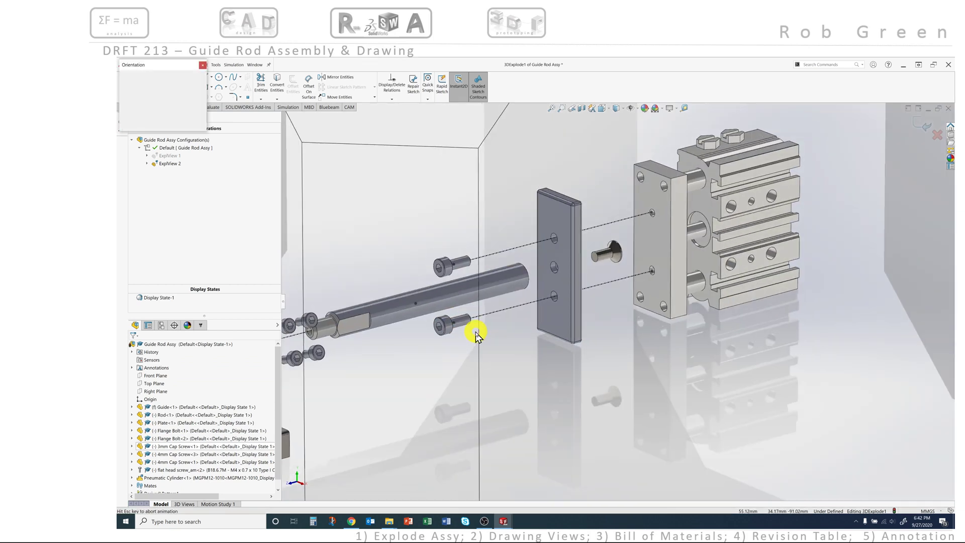
click(559, 327)
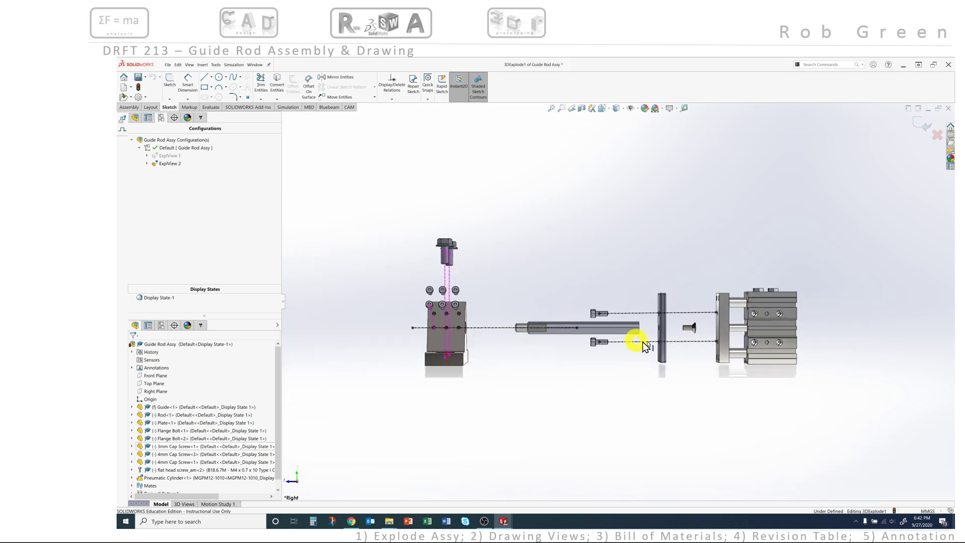
scroll(654, 336, down, 5)
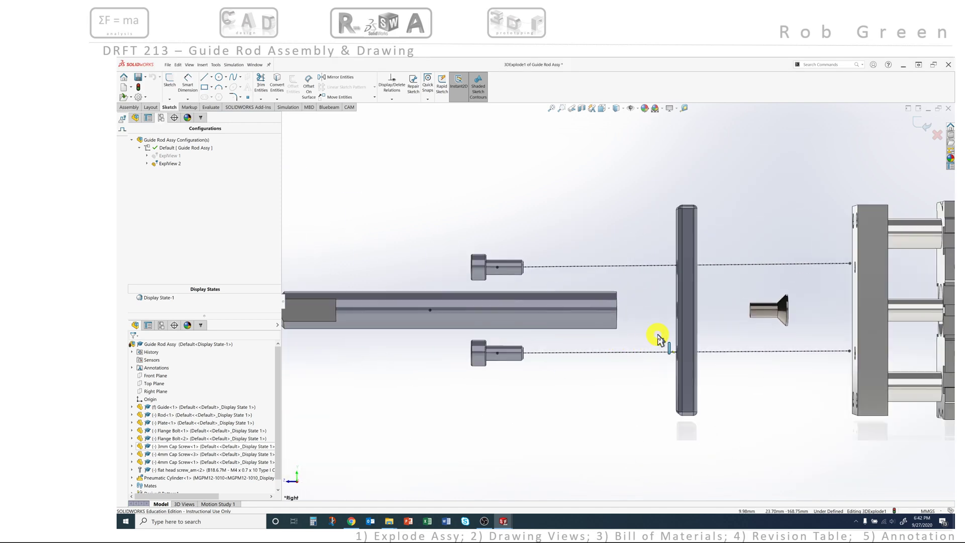
click(428, 310)
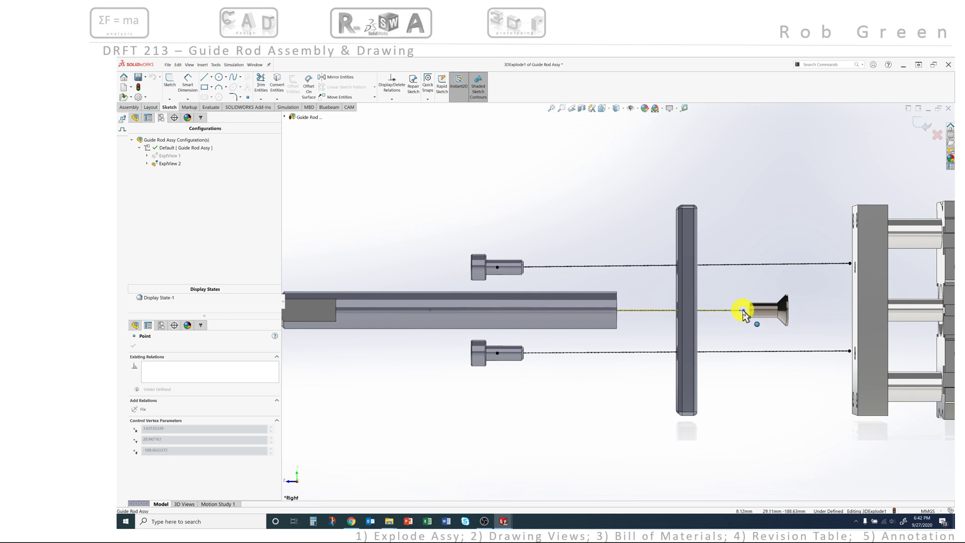
click(743, 311)
click(739, 330)
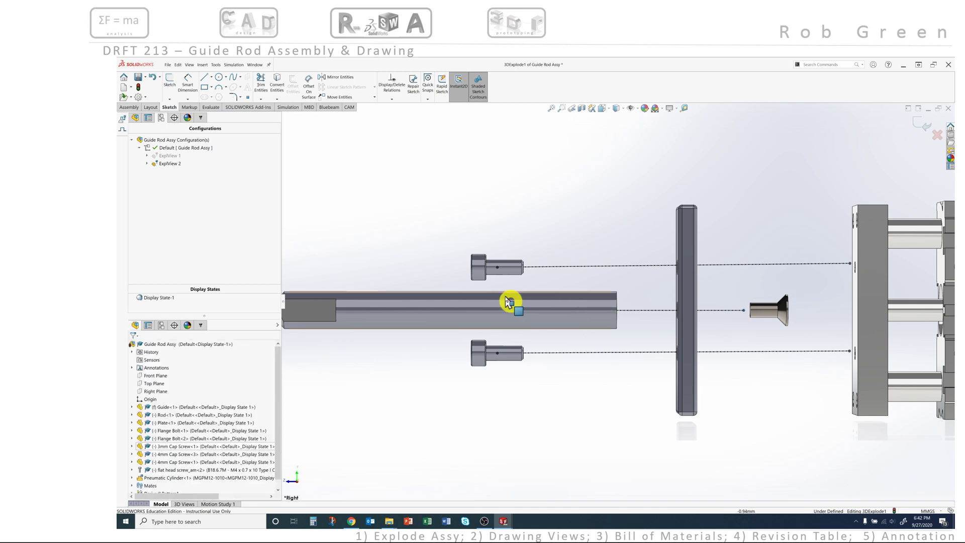
- In the isometric view, align the end point of the rod's explode line with the flat head screw's shank
key(space)
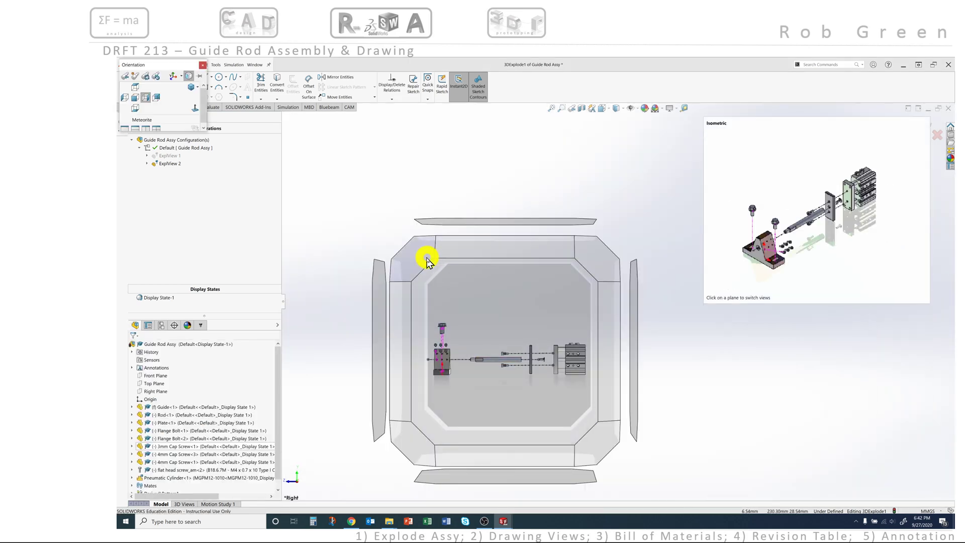
click(427, 258)
scroll(626, 332, down, 5)
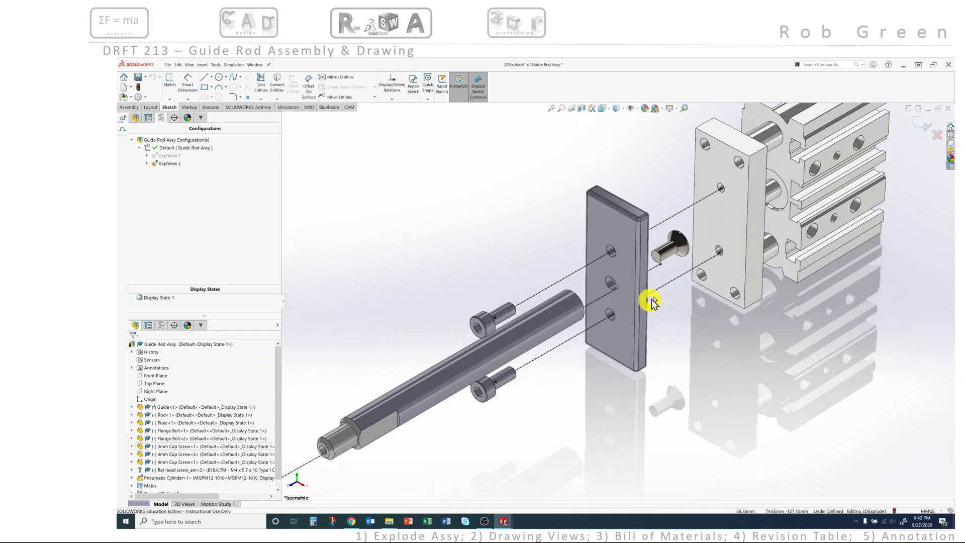
click(649, 259)
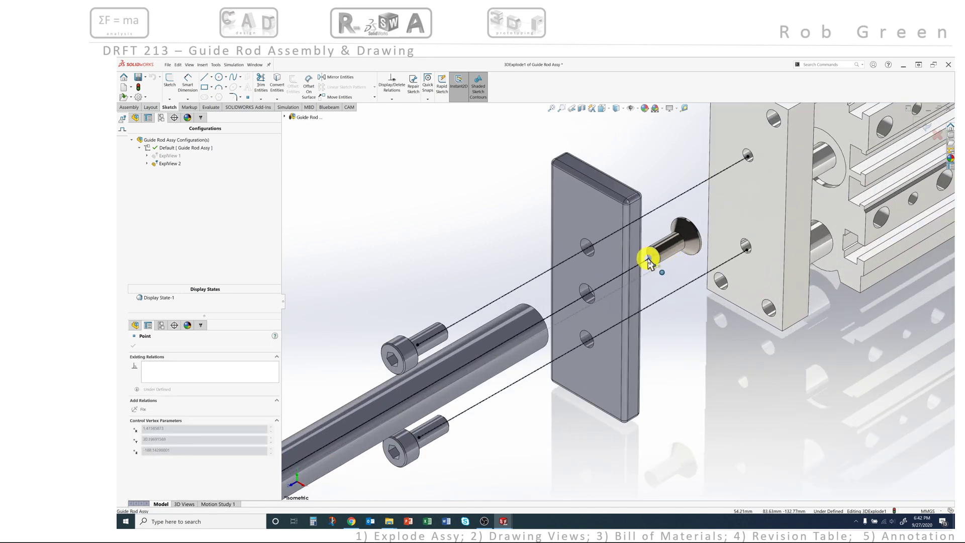
click(689, 330)
scroll(686, 331, up, 4)
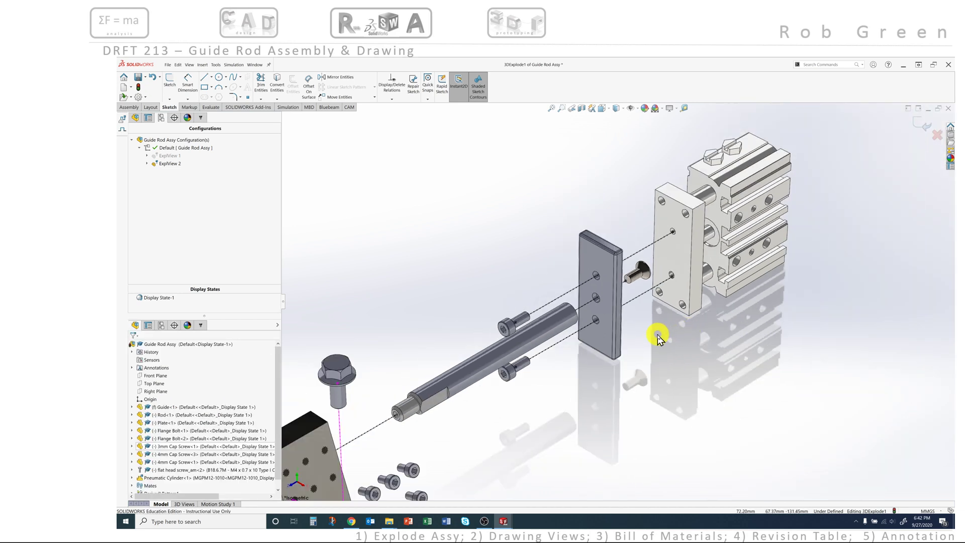
scroll(543, 366, up, 4)
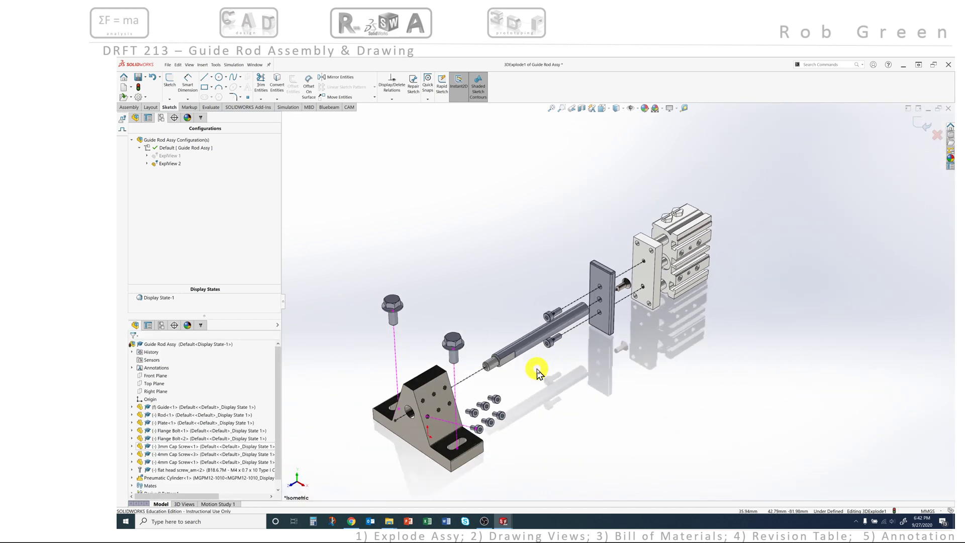
click(563, 371)
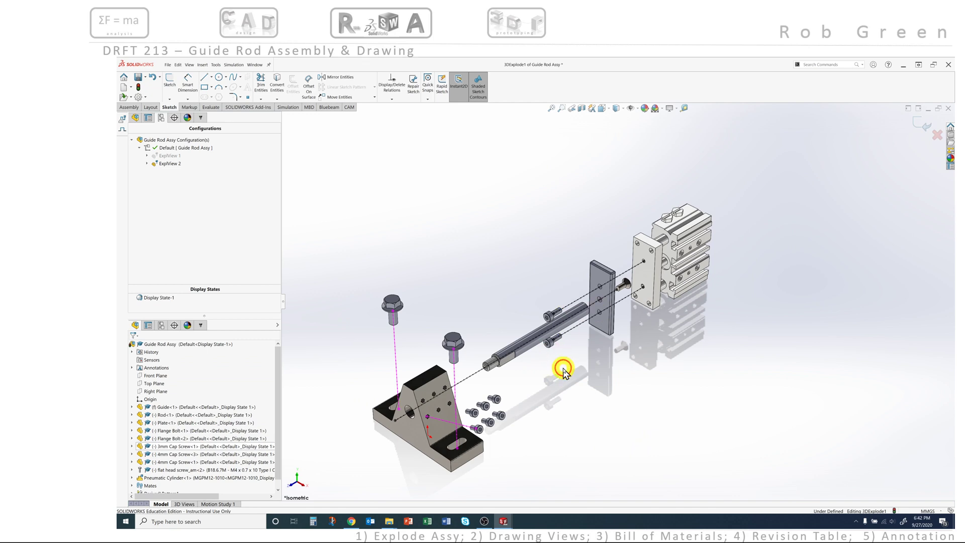
- Exit the explode line sketch, save the Guide Rod assembly and switch to the Guide Rod Assy for Video drawing
click(138, 87)
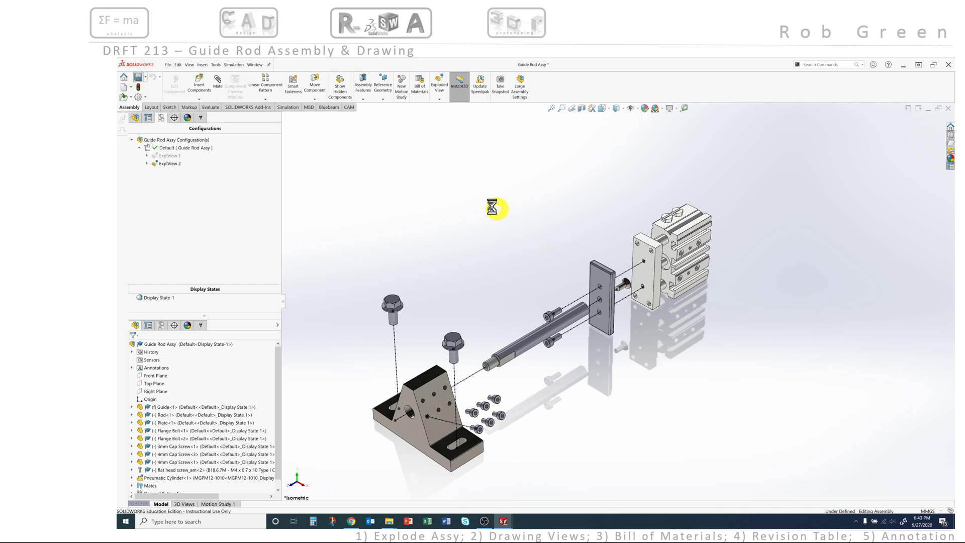
click(253, 64)
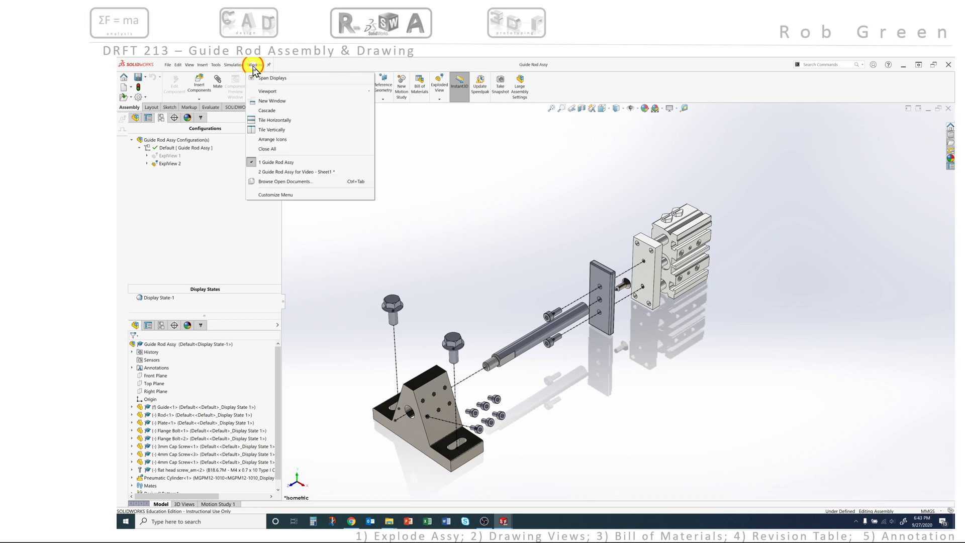
click(277, 171)
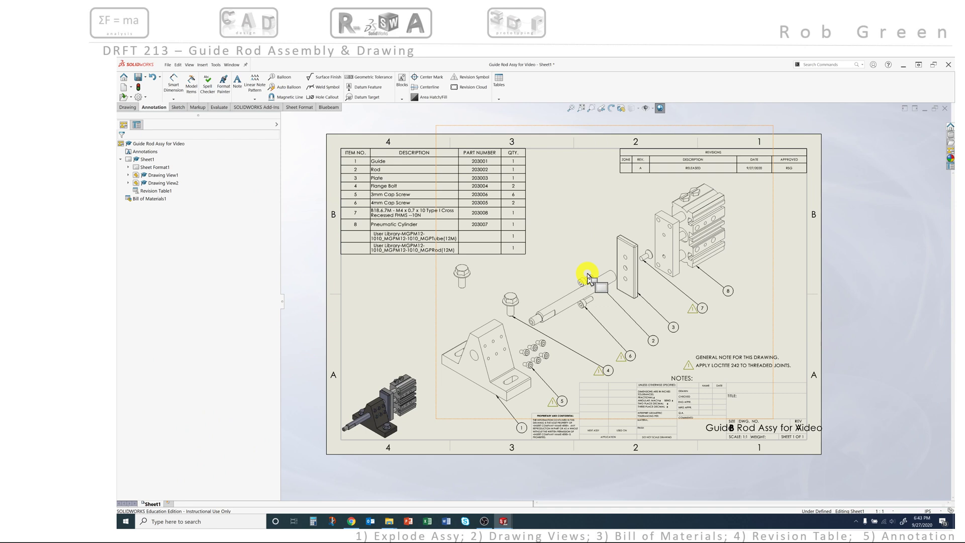
- Rebuild the drawing so that its views pick up the assembly's changes
click(312, 268)
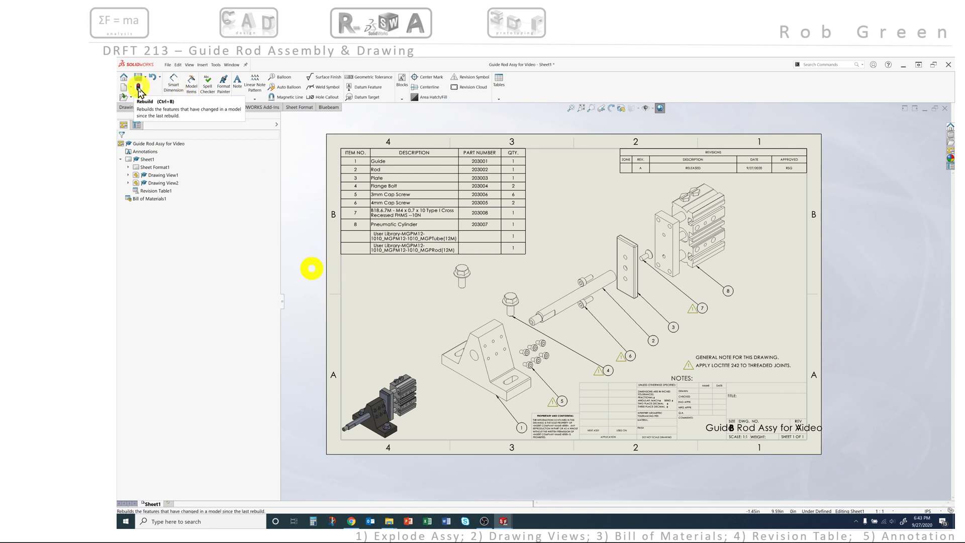
click(138, 89)
click(520, 255)
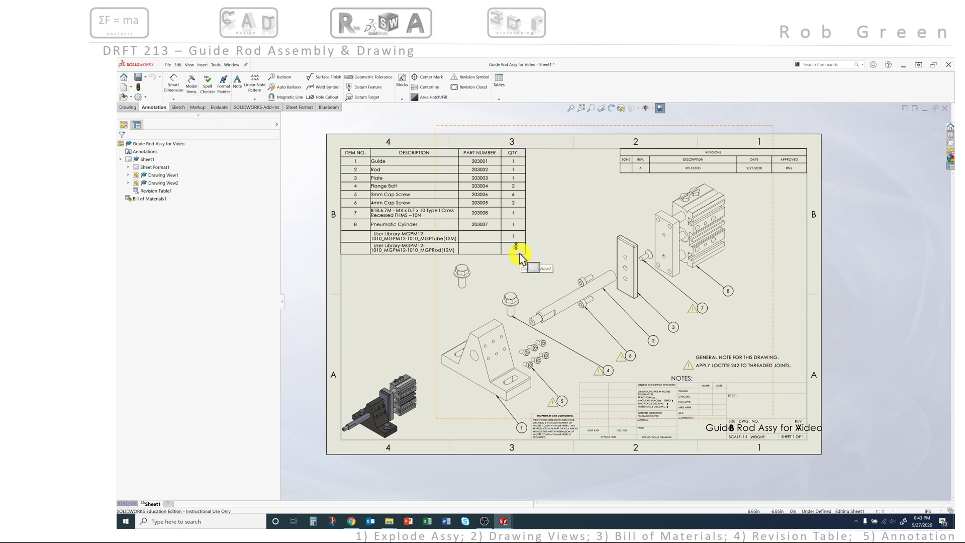
- Collapse ExplView 1 in the Guide Rod assembly and return to the Guide Rod Assy for Video drawing
click(230, 65)
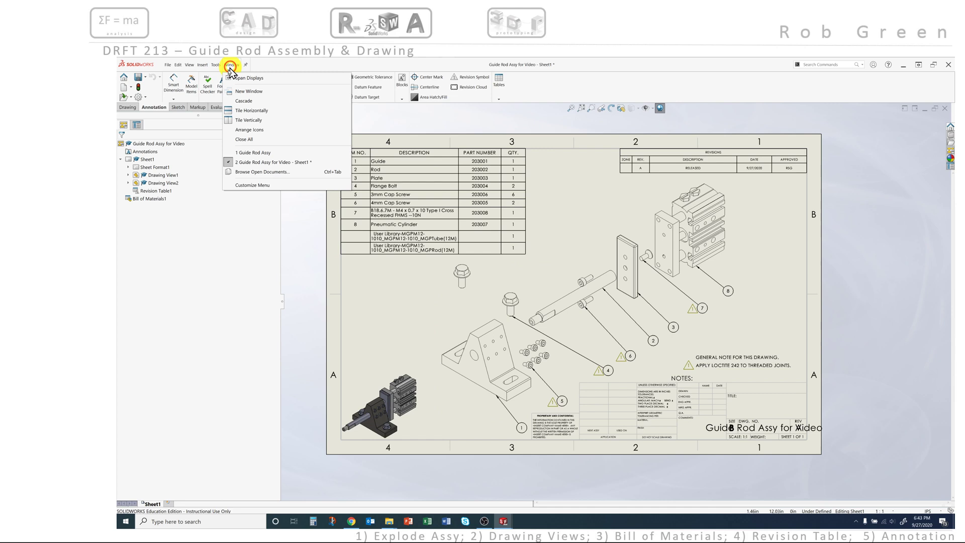
click(257, 153)
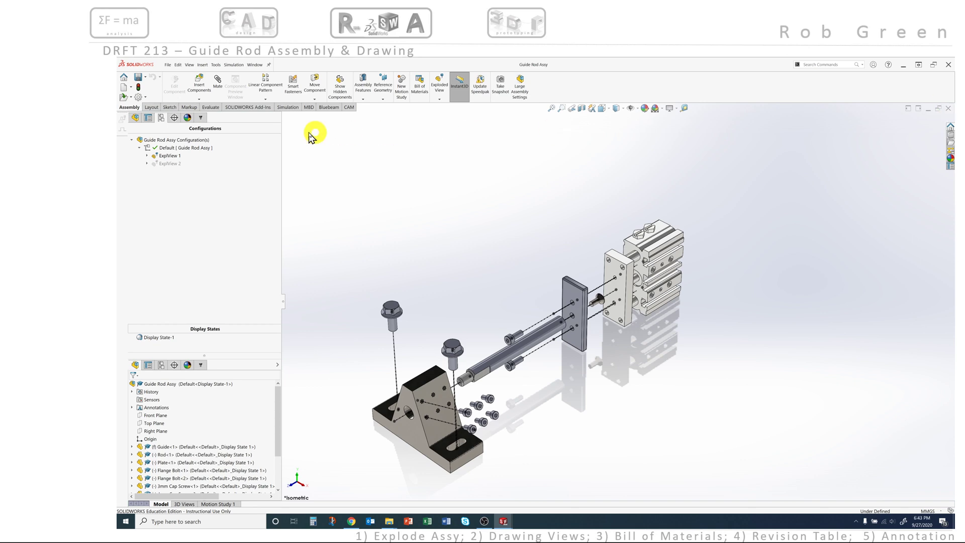
right_click(174, 156)
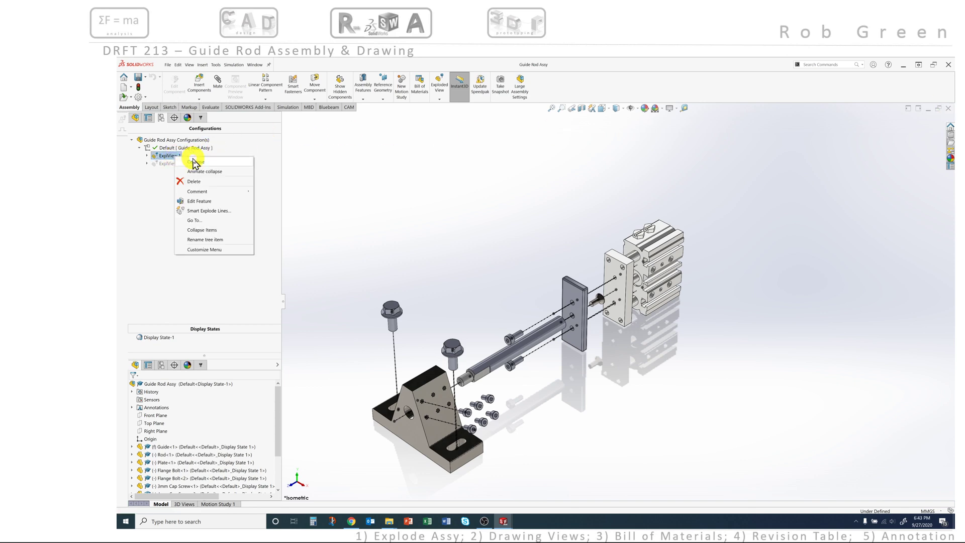
click(195, 162)
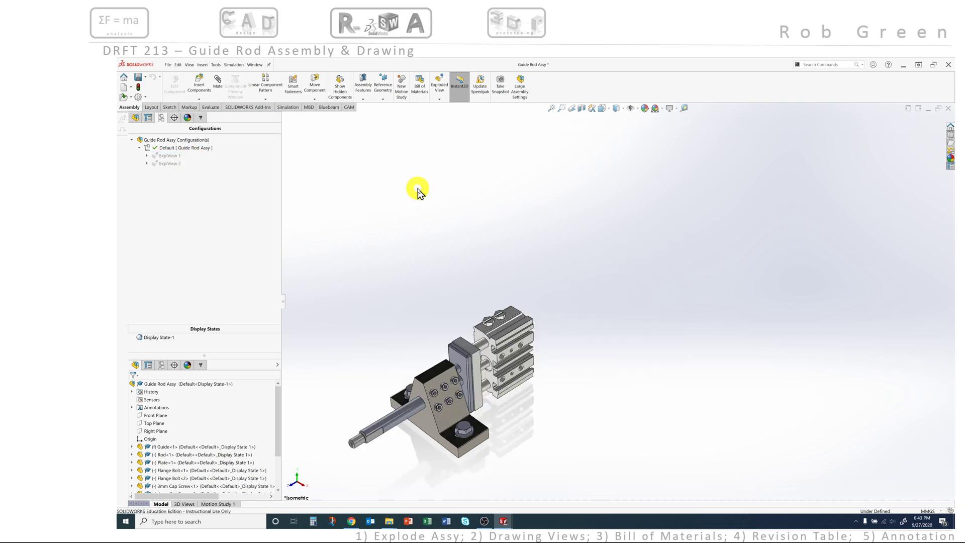
click(255, 64)
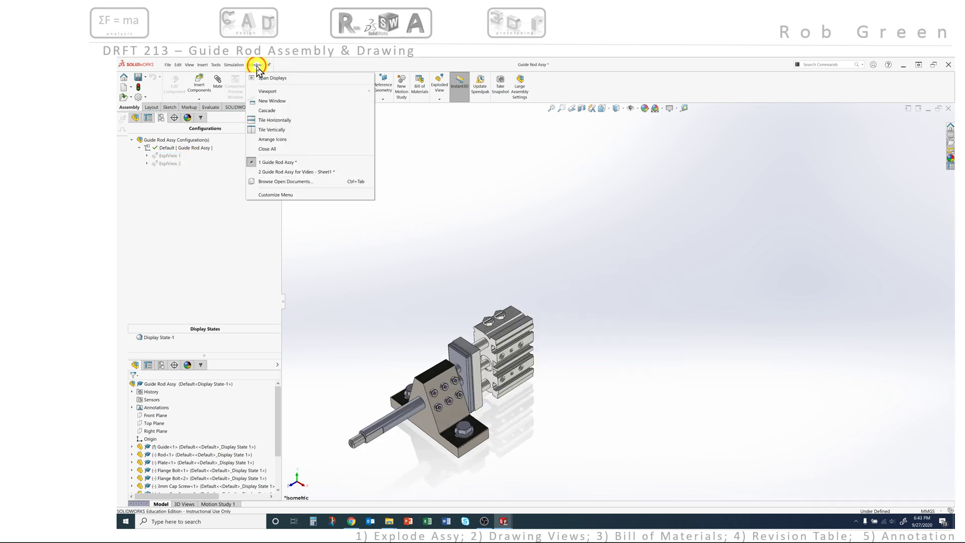
click(275, 172)
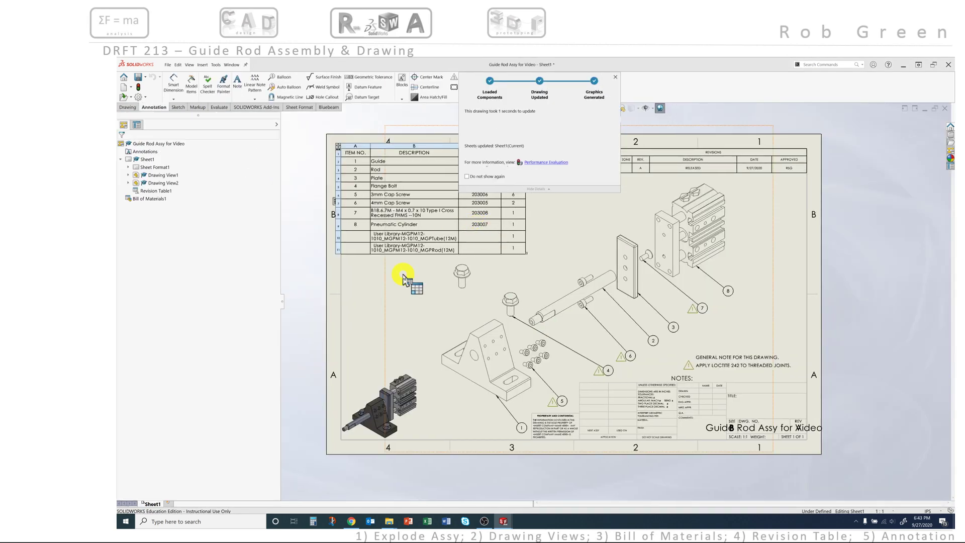
- Explode ExplView 2 in the Guide Rod assembly and go back to the drawing sheet
click(231, 64)
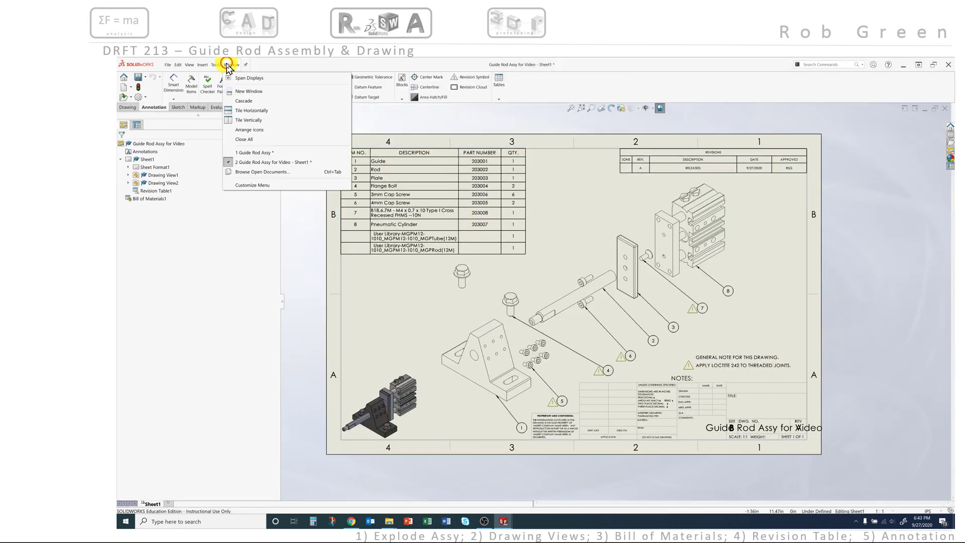
click(253, 152)
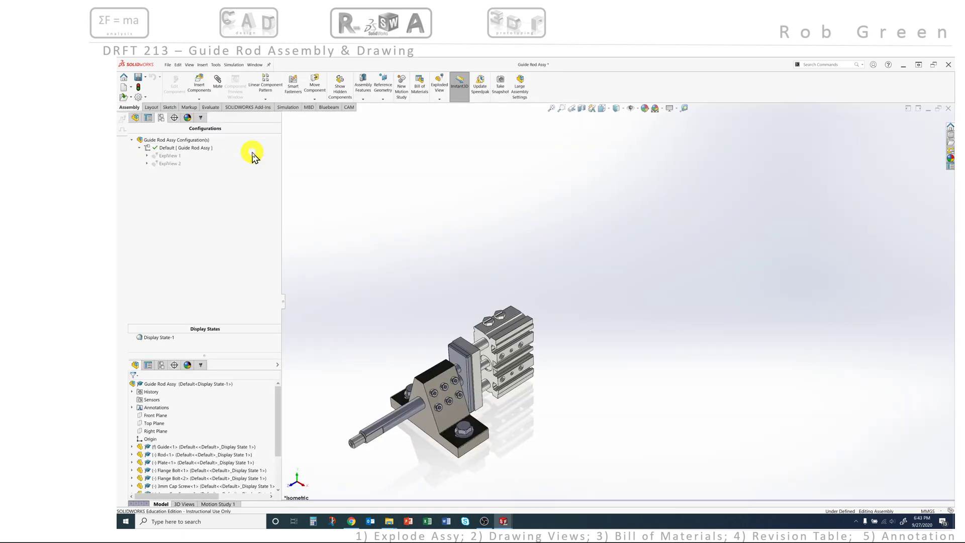
right_click(170, 164)
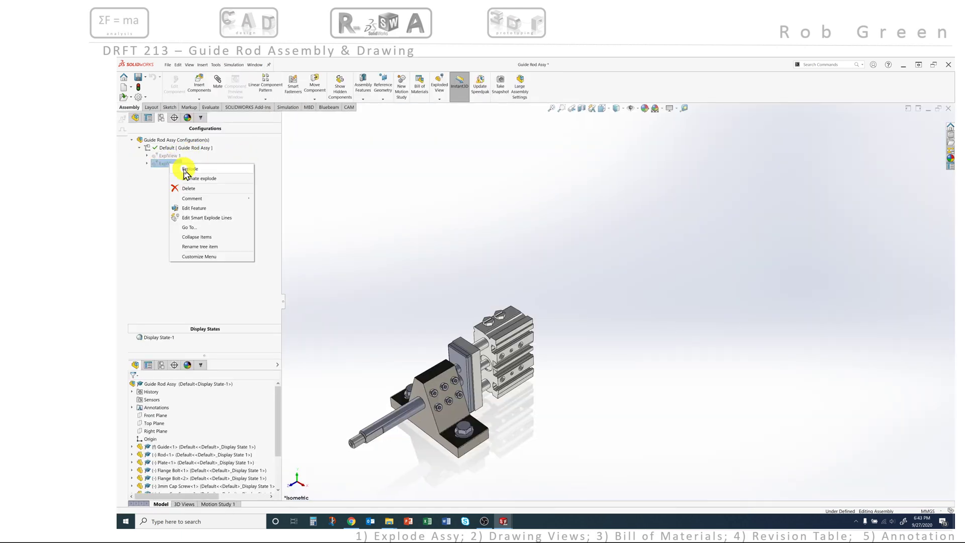
click(168, 169)
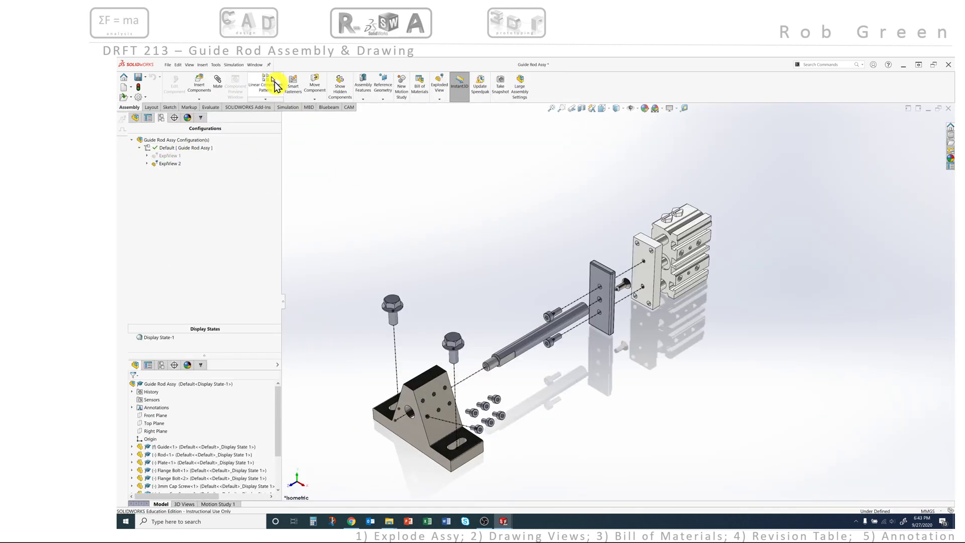
click(255, 64)
click(285, 173)
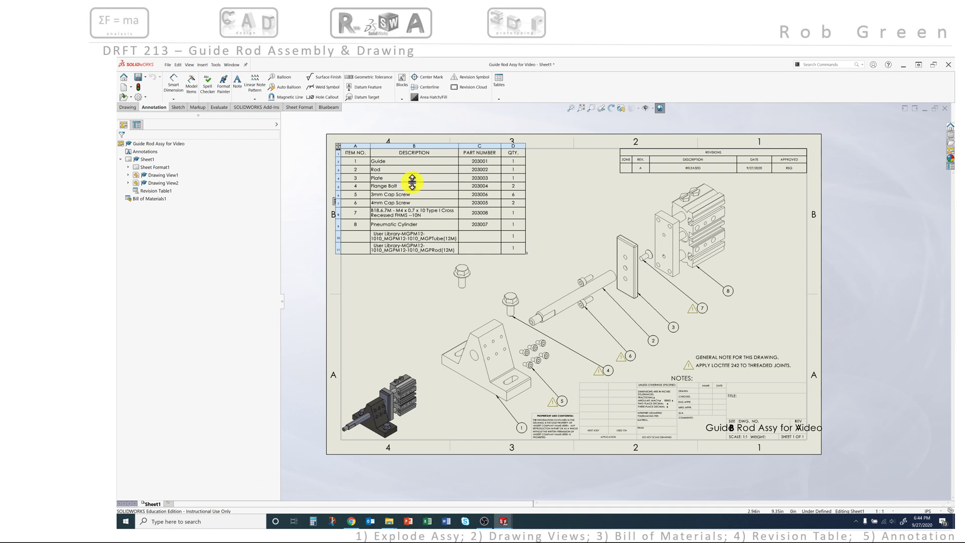
click(299, 153)
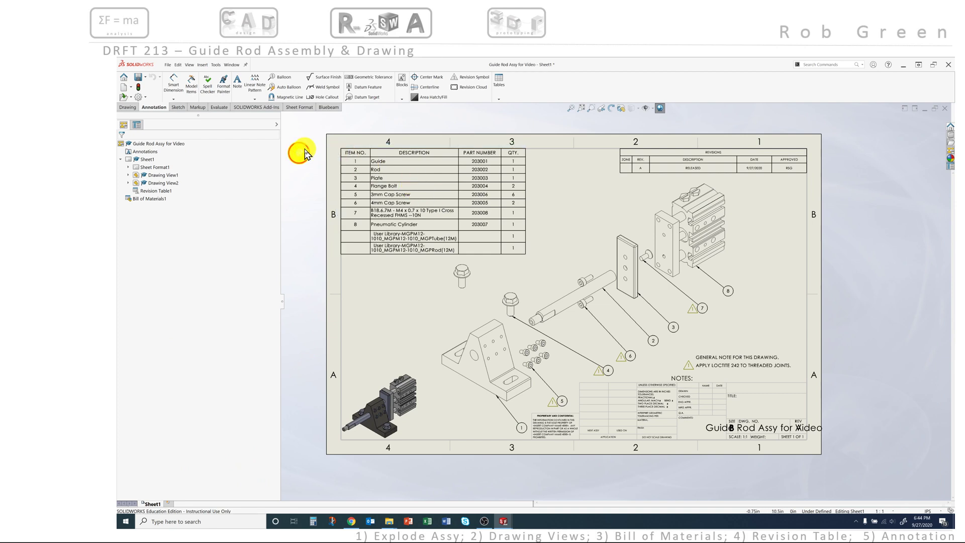
- Check the exploded drawing view in the print preview and close the preview
click(167, 66)
click(182, 181)
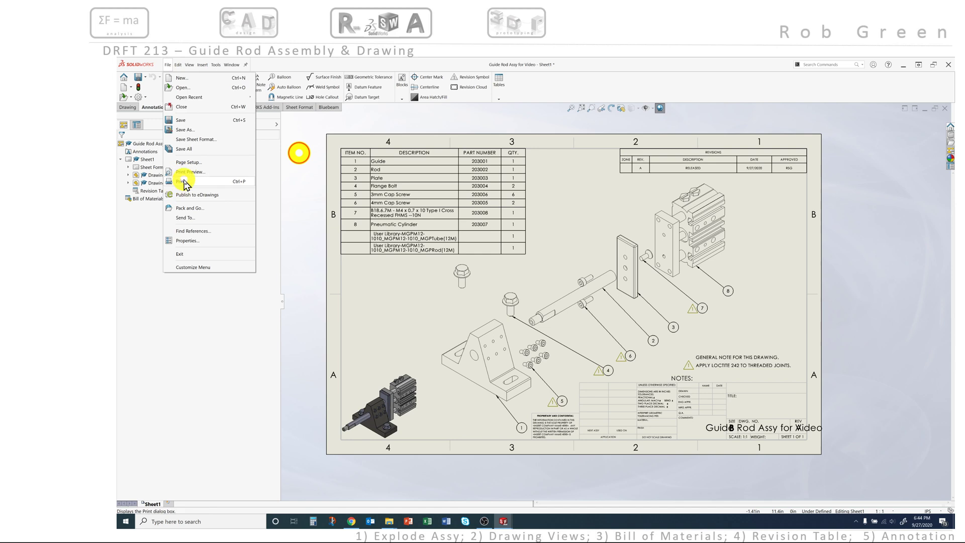
click(185, 172)
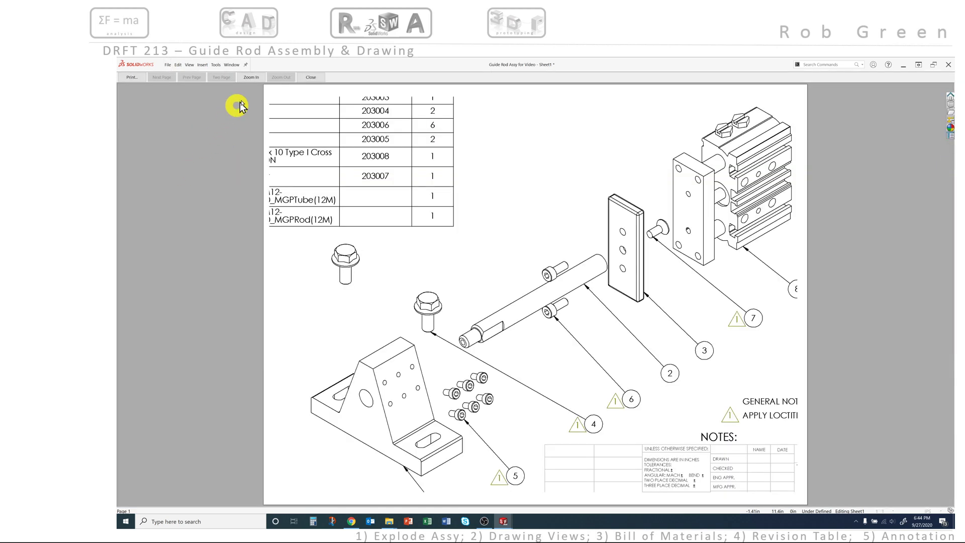
click(311, 77)
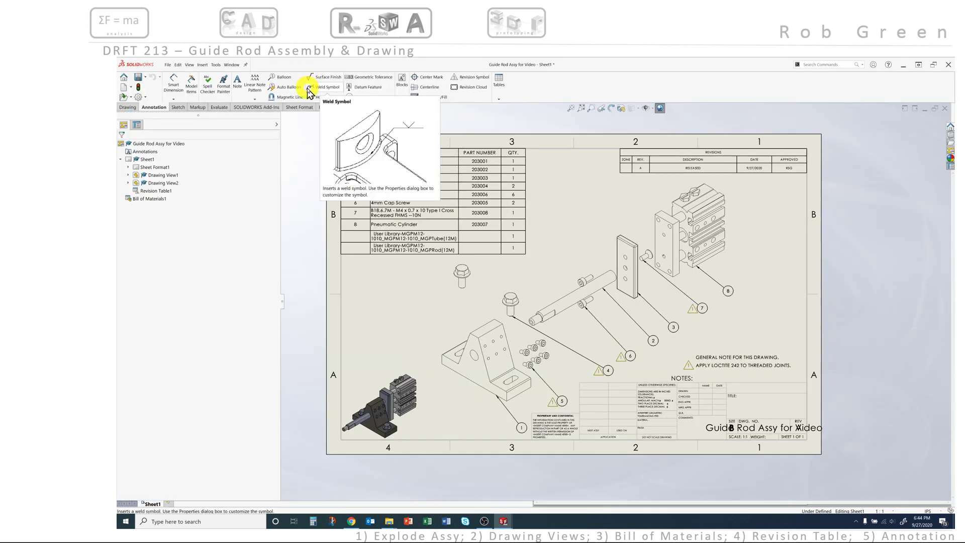
- Close the Guide Rod assembly, saving its changes
click(232, 65)
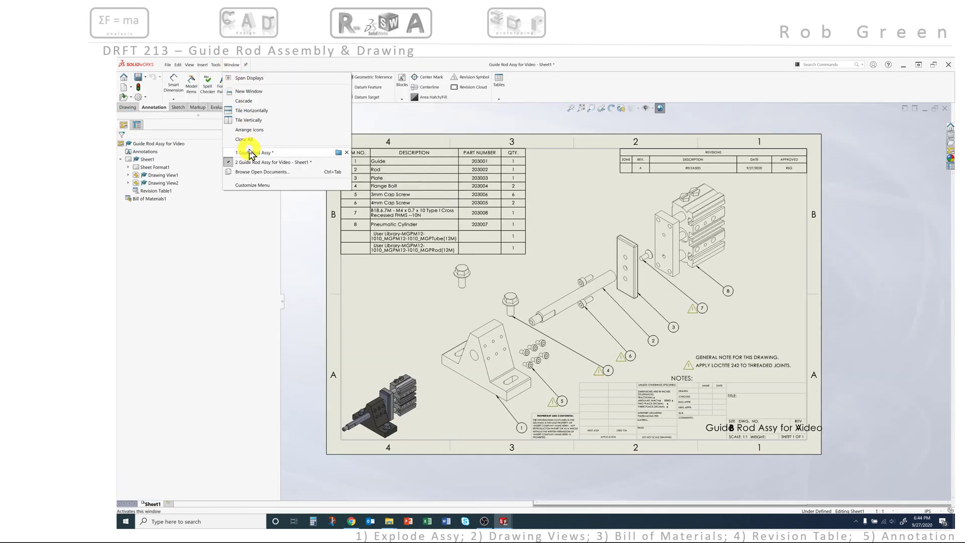
click(250, 152)
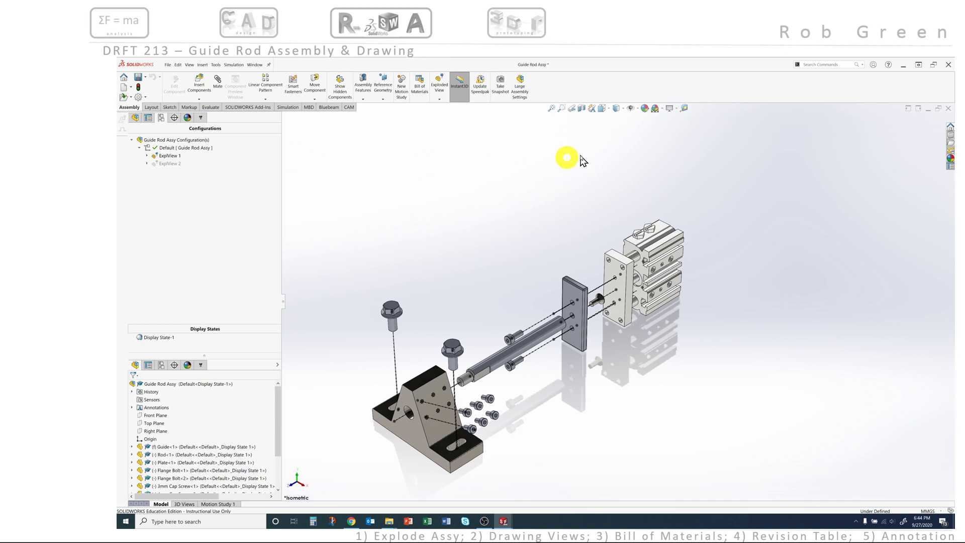
click(949, 109)
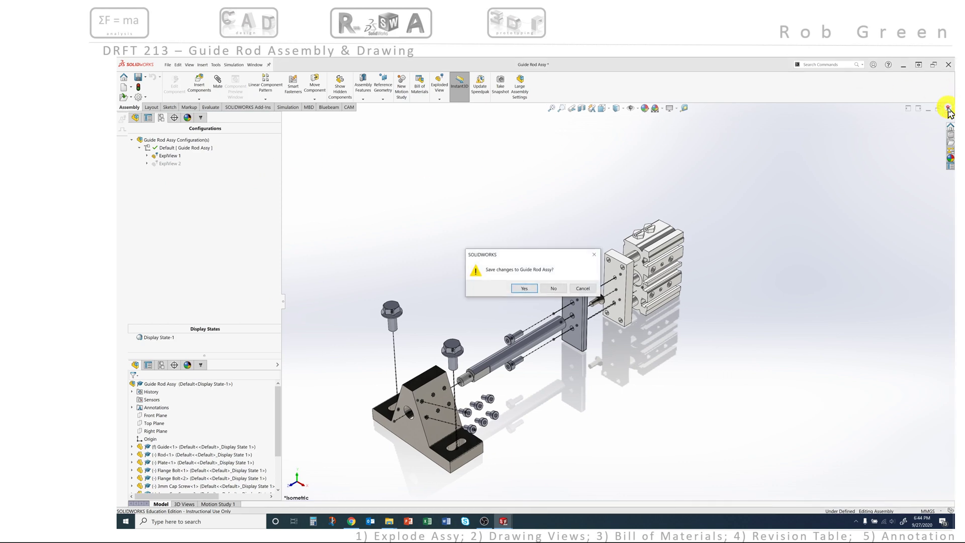
click(525, 289)
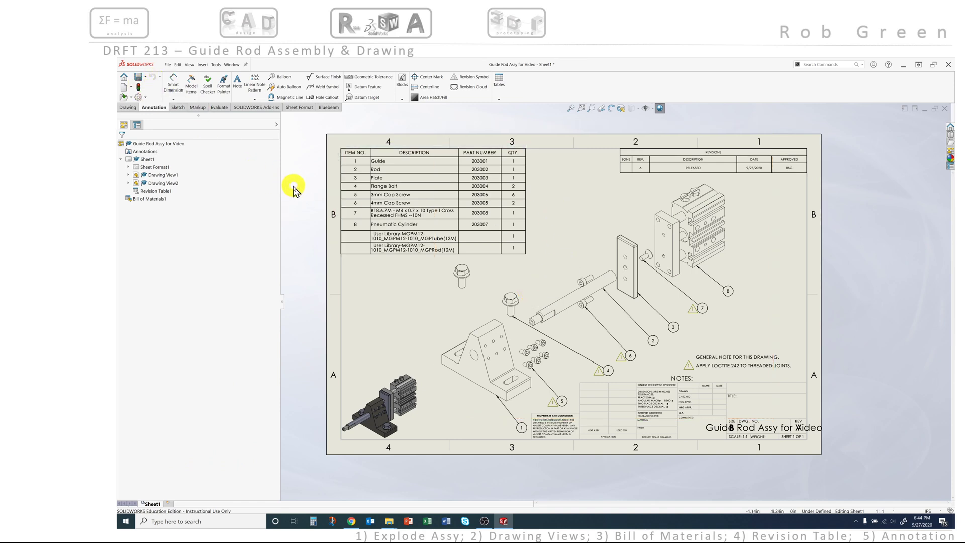
- Reopen the Guide Rod Assy from the recently used documents
click(231, 65)
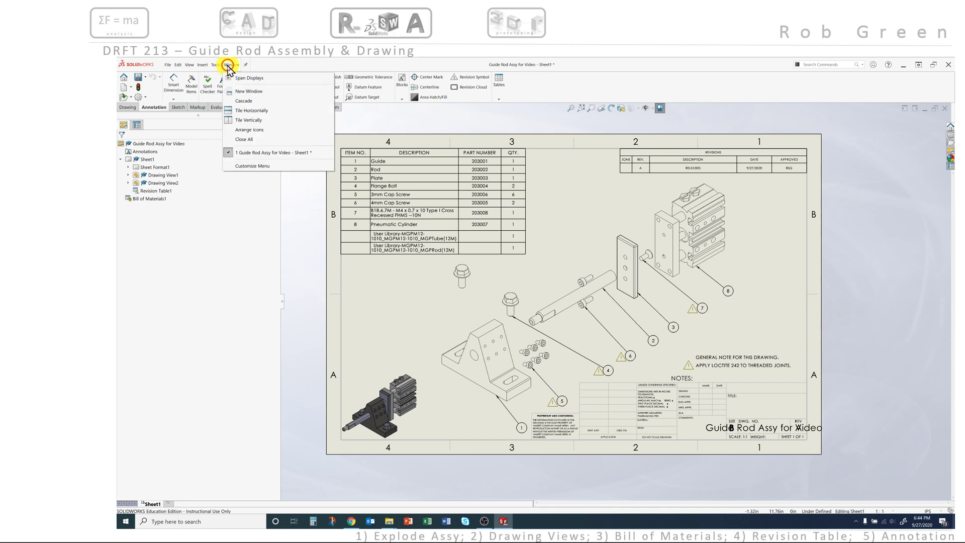
click(169, 65)
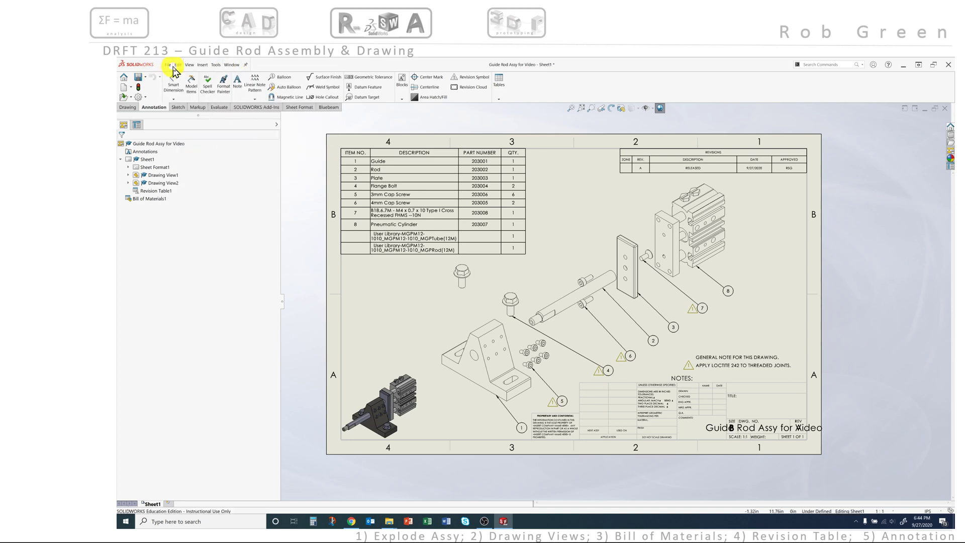
mouse_move(186, 96)
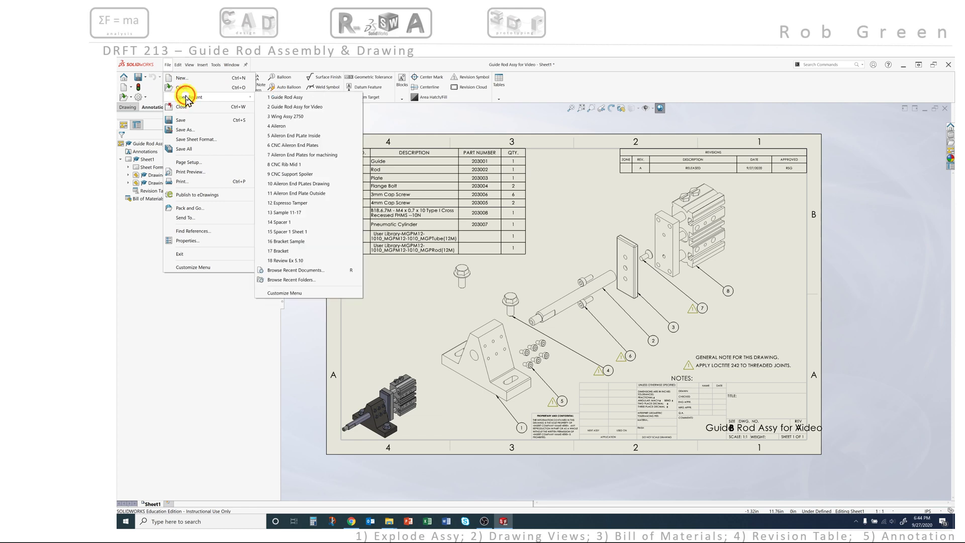
mouse_move(288, 102)
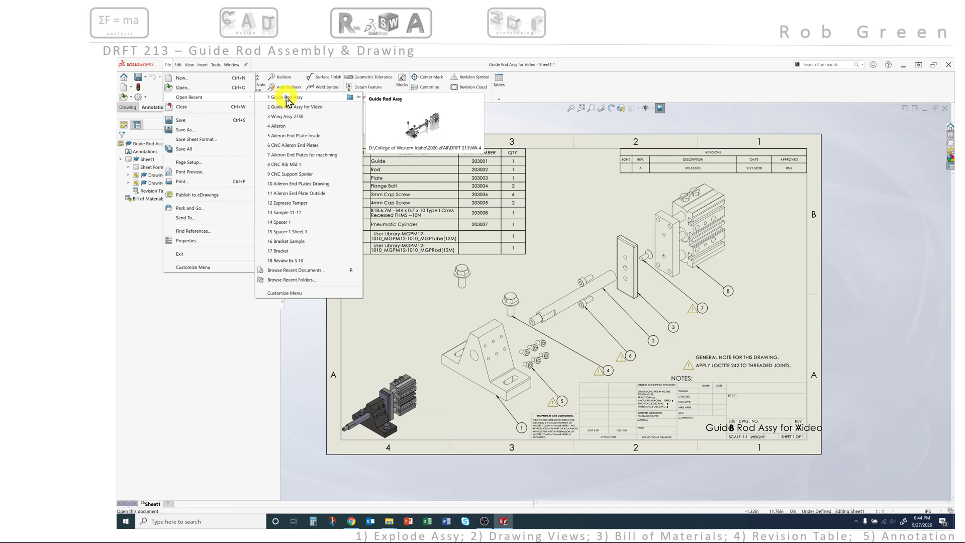
click(284, 97)
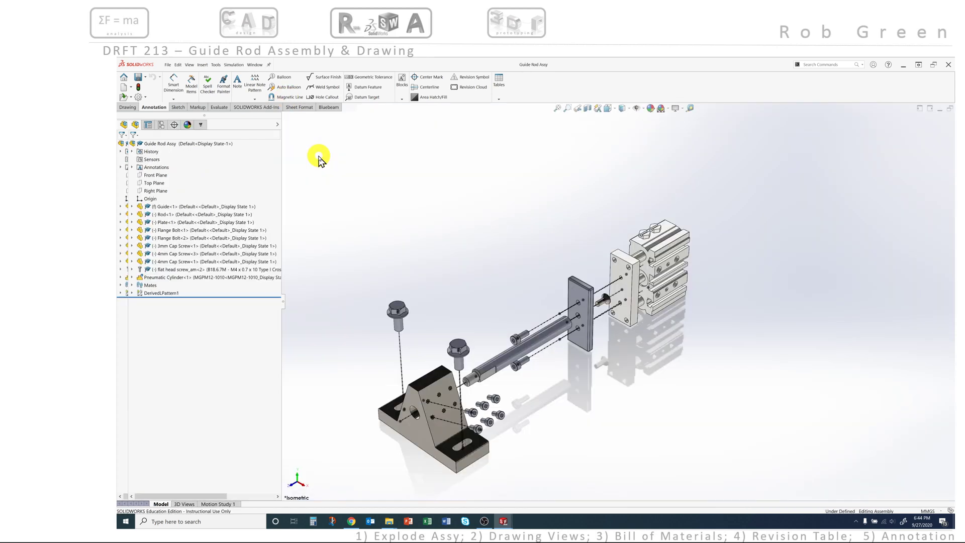
- Expand the Default configuration's exploded views and collapse ExplView 1
click(161, 125)
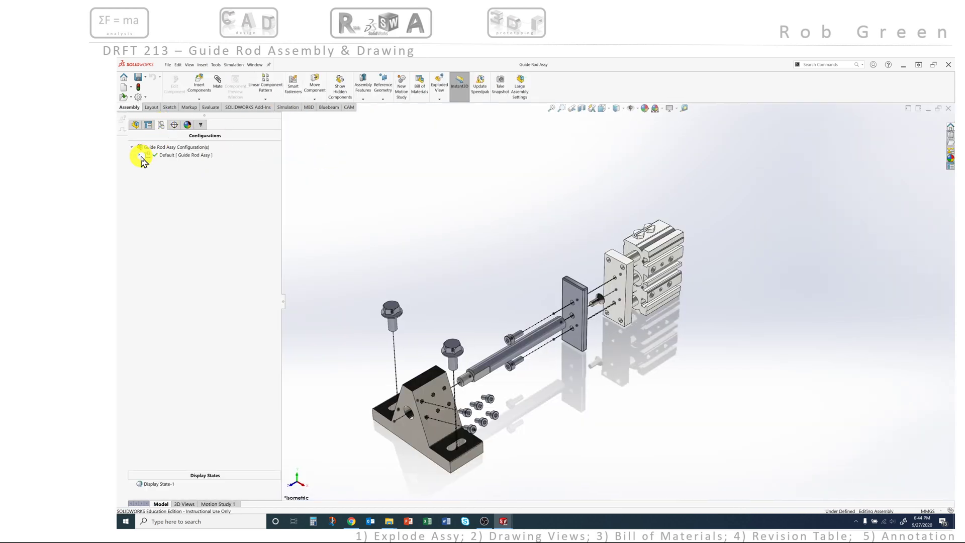
click(139, 155)
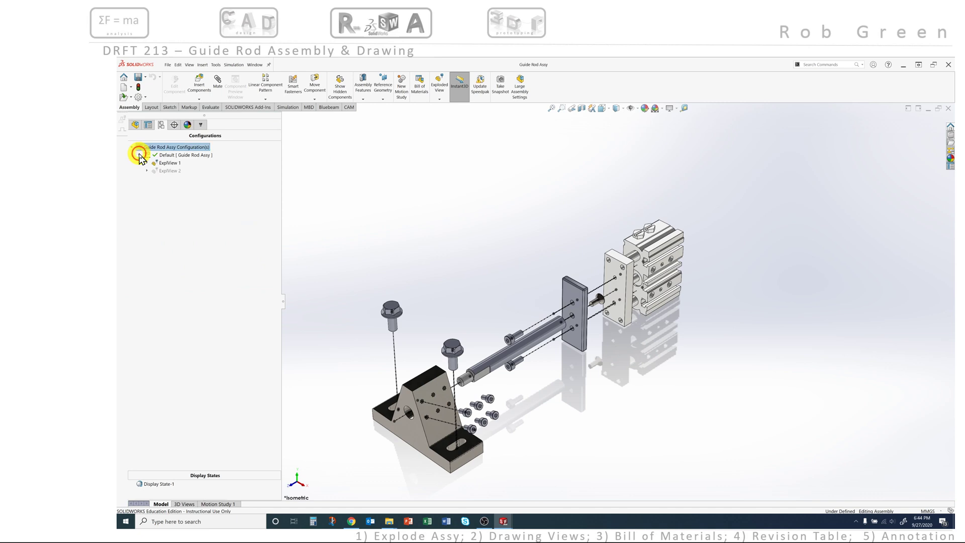
right_click(170, 173)
right_click(169, 164)
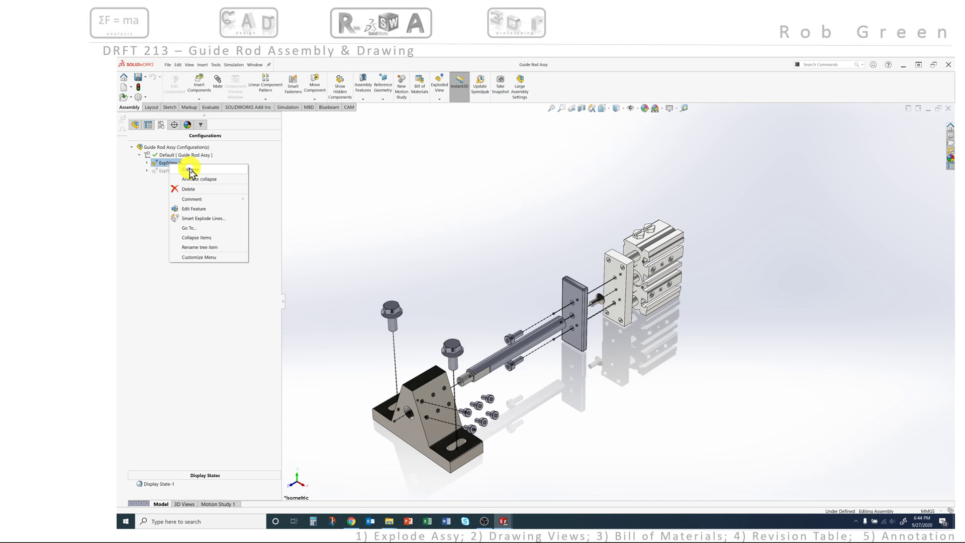
click(190, 171)
- Explode the Guide Rod assembly with ExplView 2 of the Default configuration
right_click(170, 171)
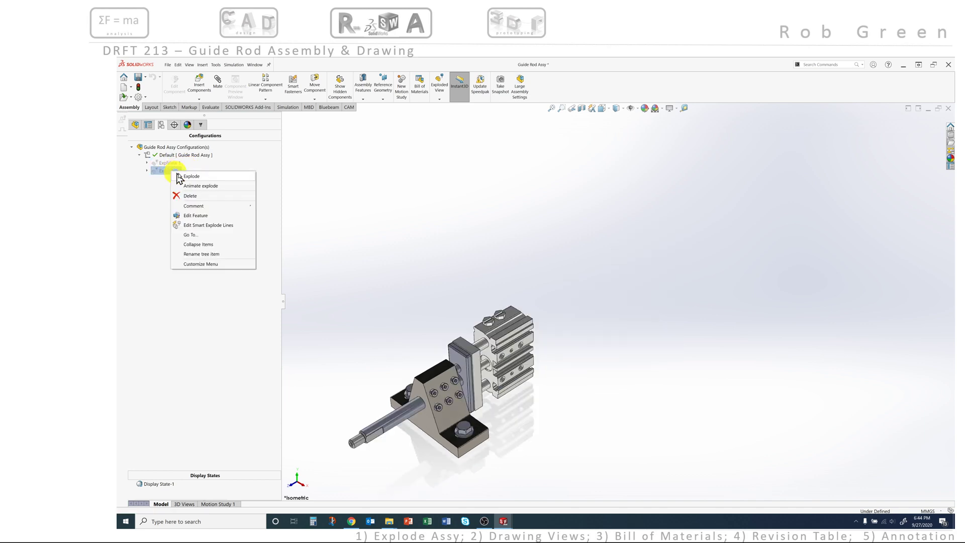
click(190, 177)
click(357, 188)
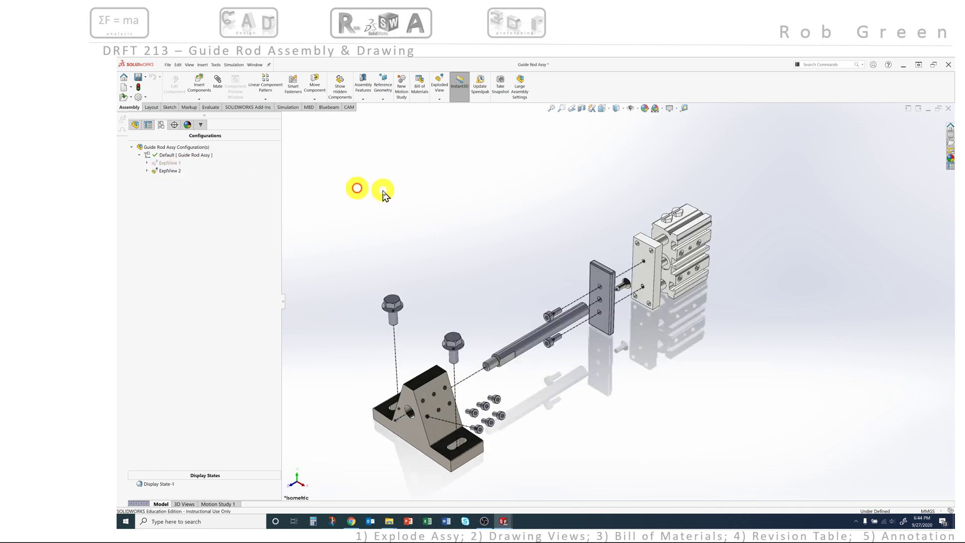
- Switch to the open Guide Rod Assy for Video drawing sheet
click(255, 65)
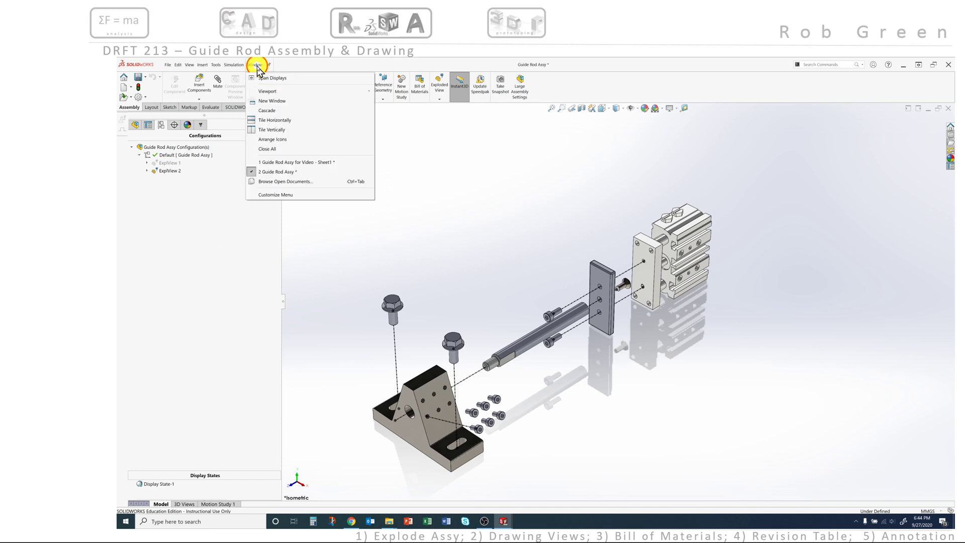
click(276, 162)
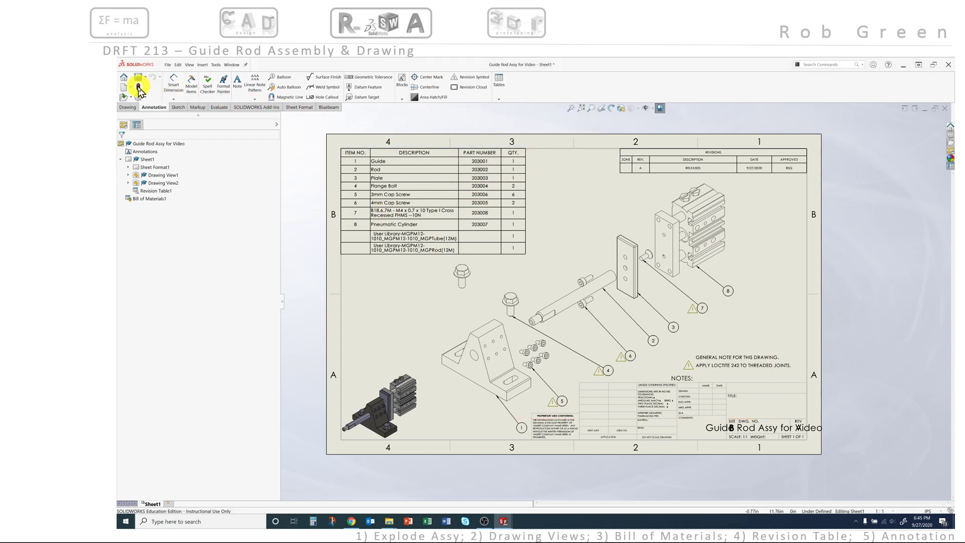
click(361, 252)
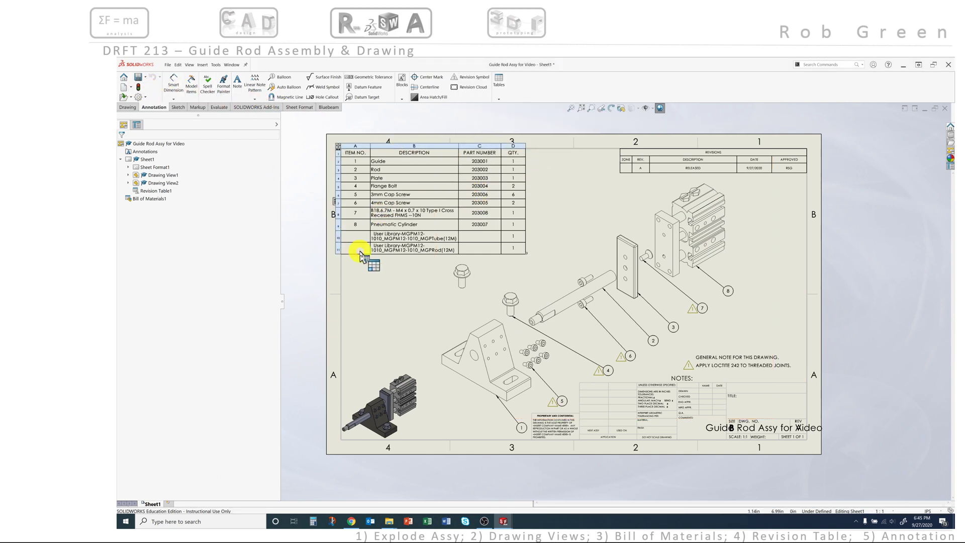
- Set the display style of the exploded Drawing View2 to draft quality and close its properties
click(588, 267)
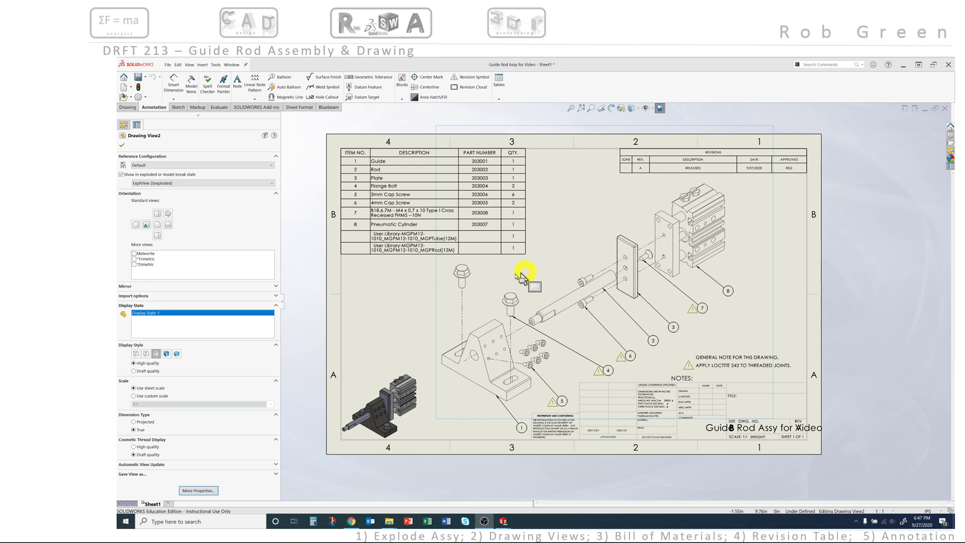
click(295, 284)
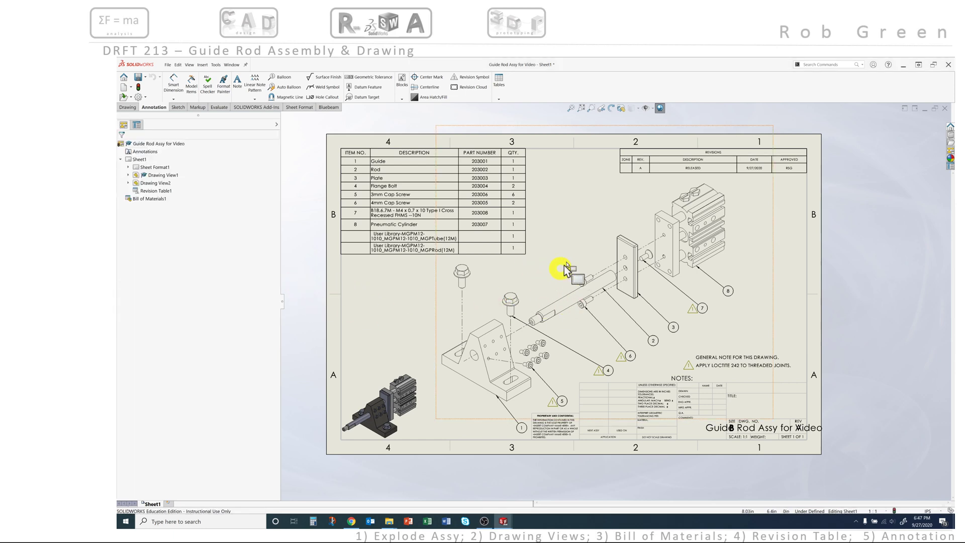
click(538, 260)
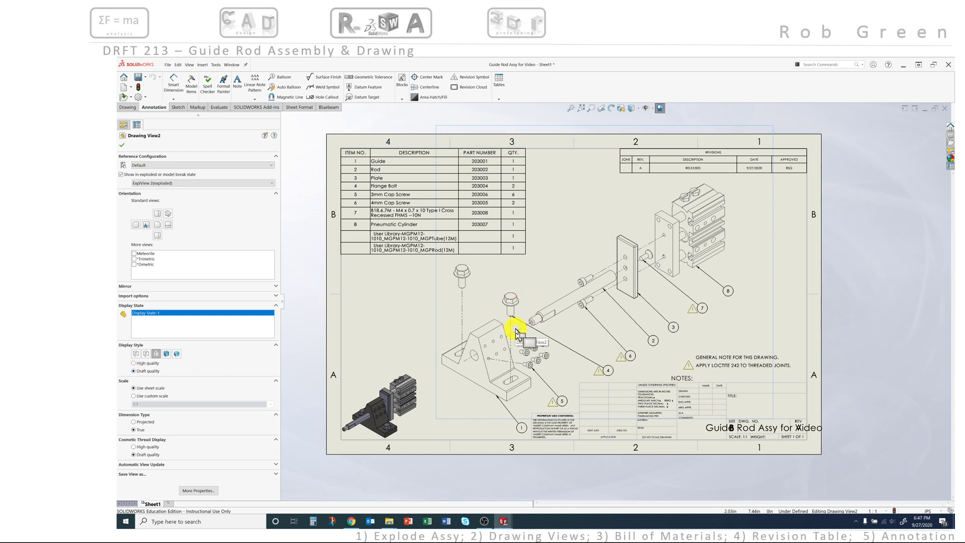
click(308, 355)
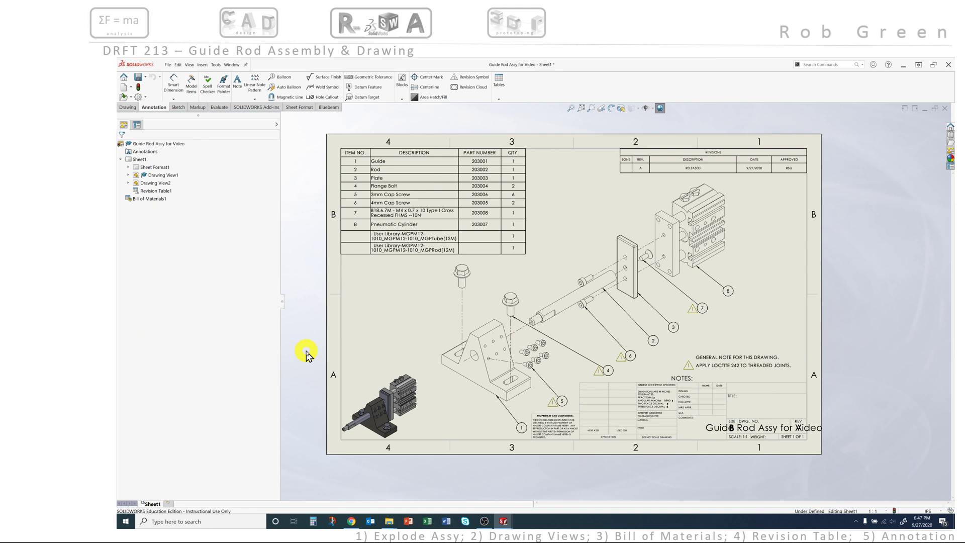
- Check the explode lines of the drawing in the print preview and close the preview
click(167, 65)
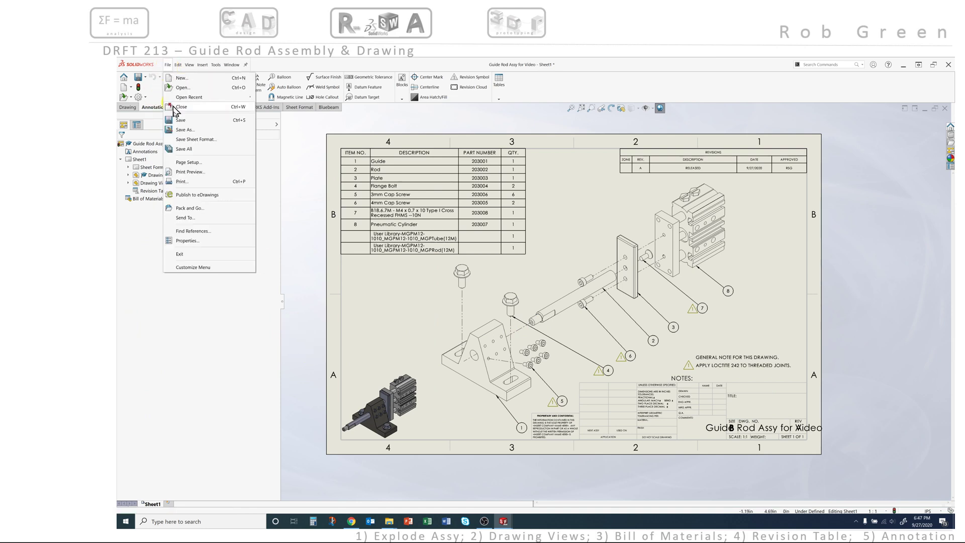
click(182, 171)
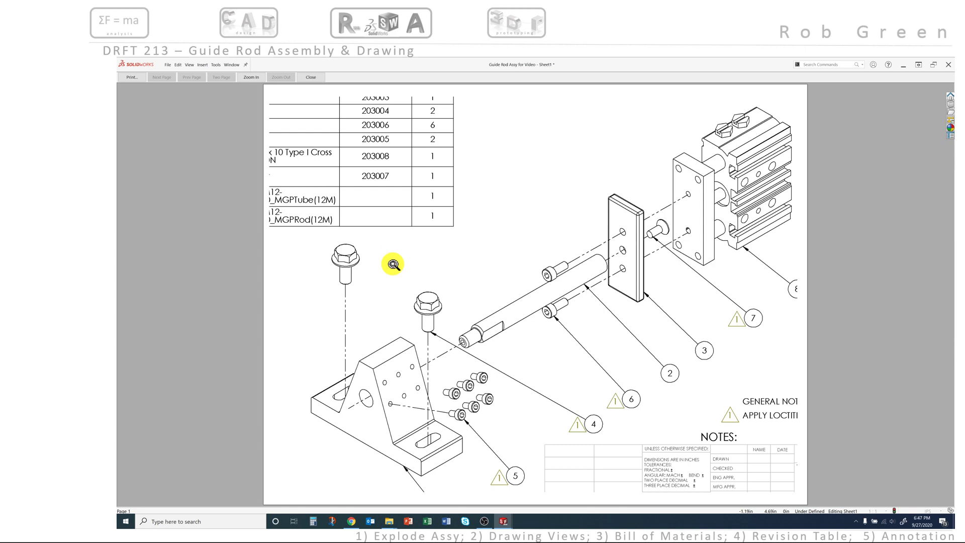
click(305, 77)
- Rebuild the drawing, then switch the exploded Drawing View2 between high and draft quality, leaving it on draft quality
click(541, 297)
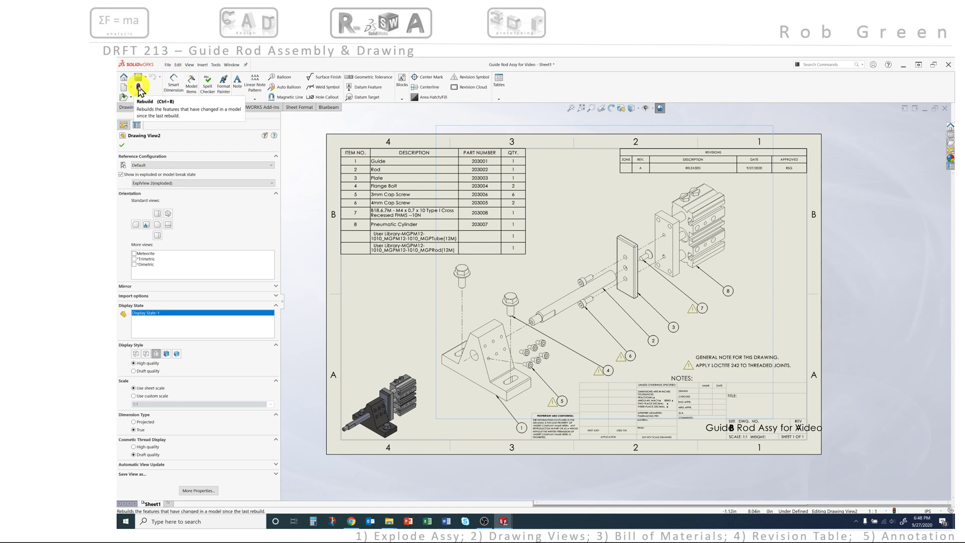
click(139, 90)
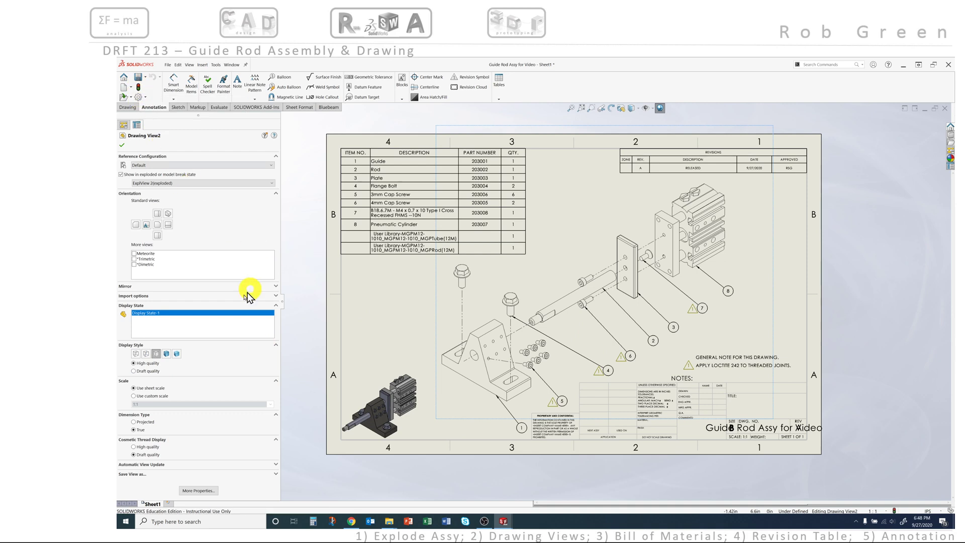
click(133, 371)
click(134, 363)
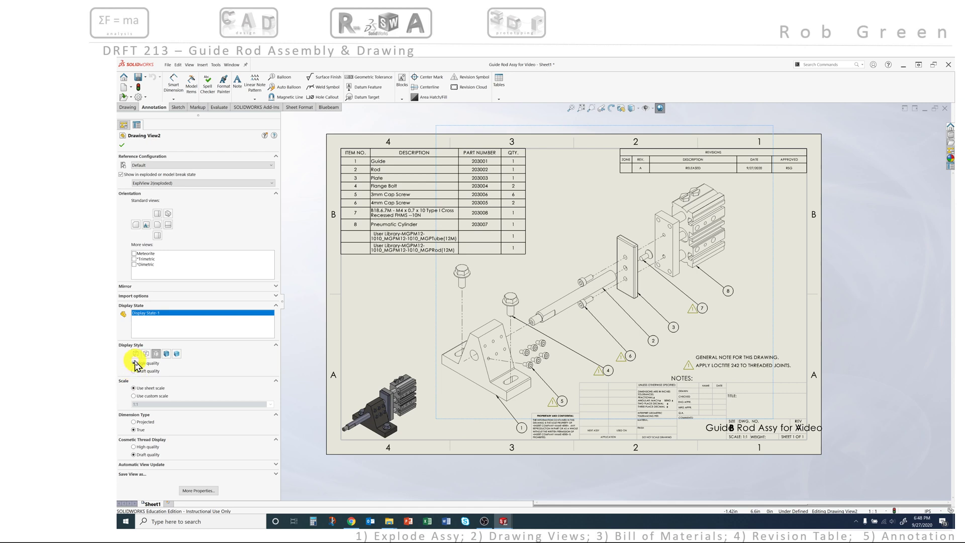
click(134, 372)
click(905, 261)
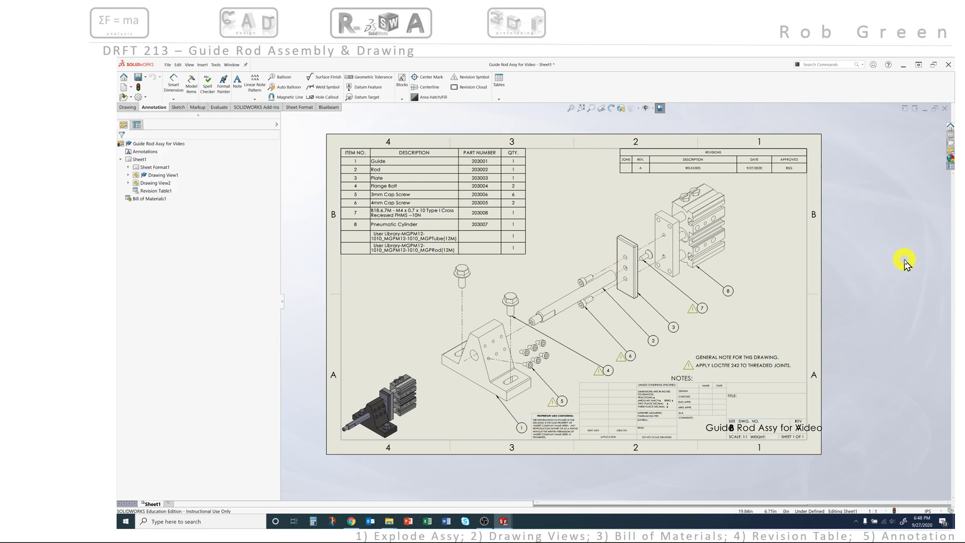